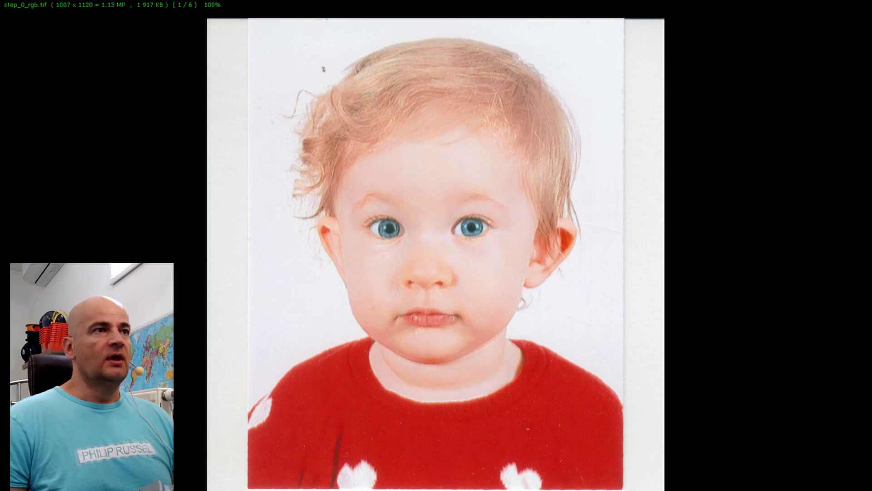
- Crop step_0_rgb.tif to a square of about 786 × 786 pixels around the child's head
mouse_move(417, 3)
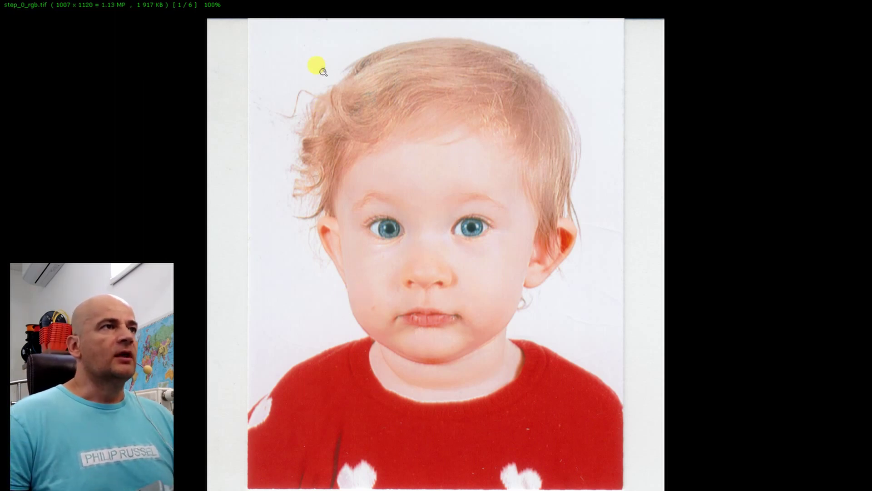
right_click(323, 70)
mouse_move(393, 193)
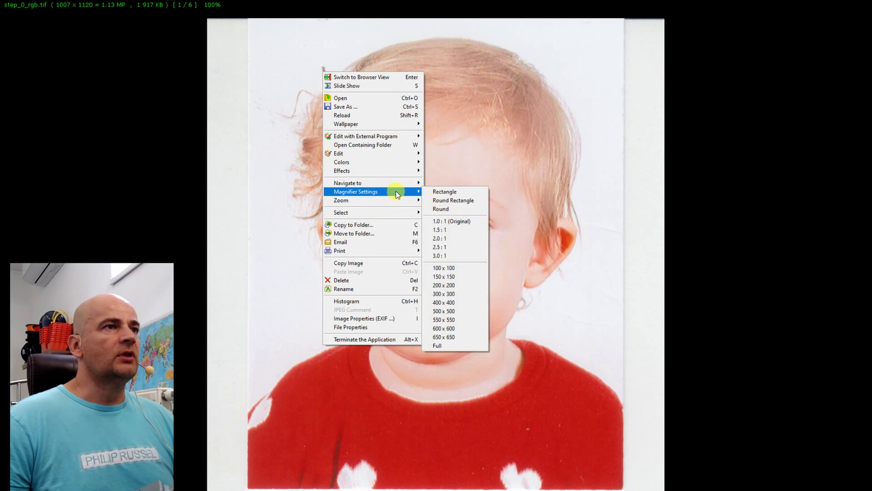
mouse_move(400, 153)
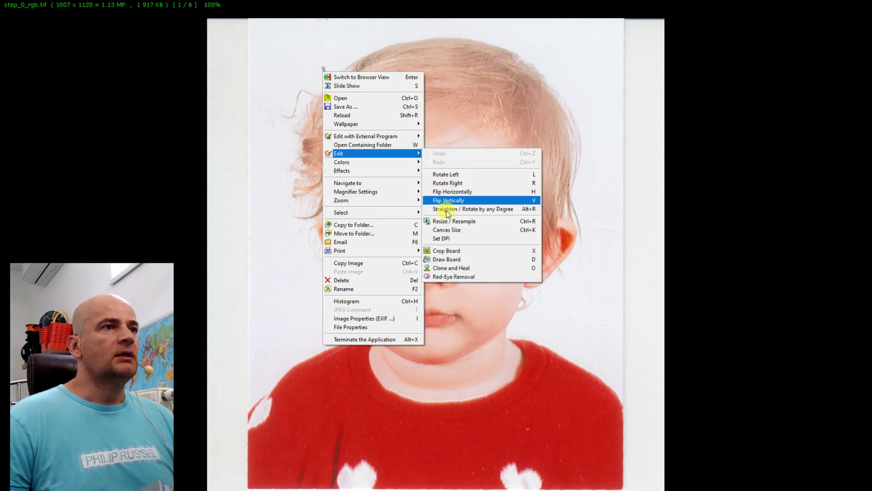
click(451, 253)
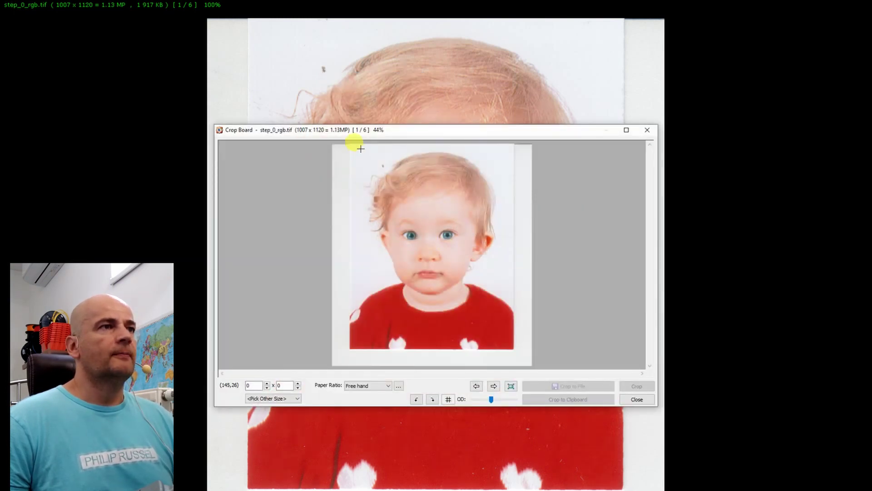
drag(361, 149, 512, 329)
scroll(467, 249, up, 2)
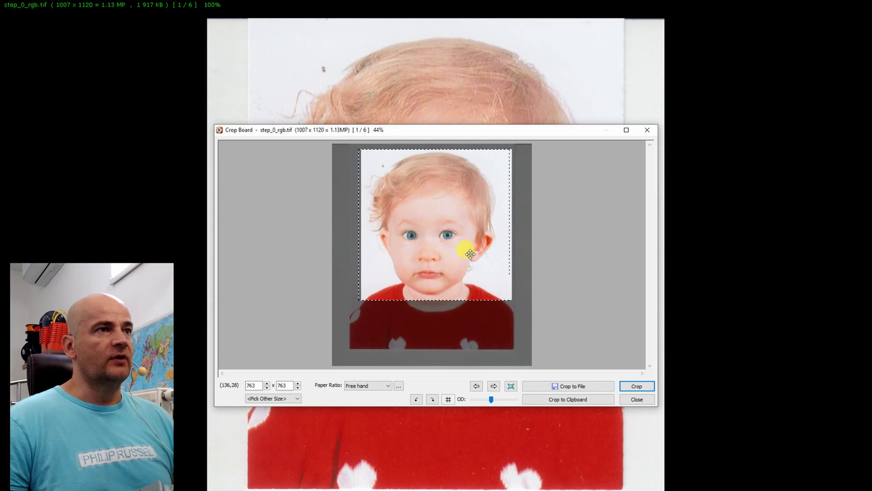
click(642, 386)
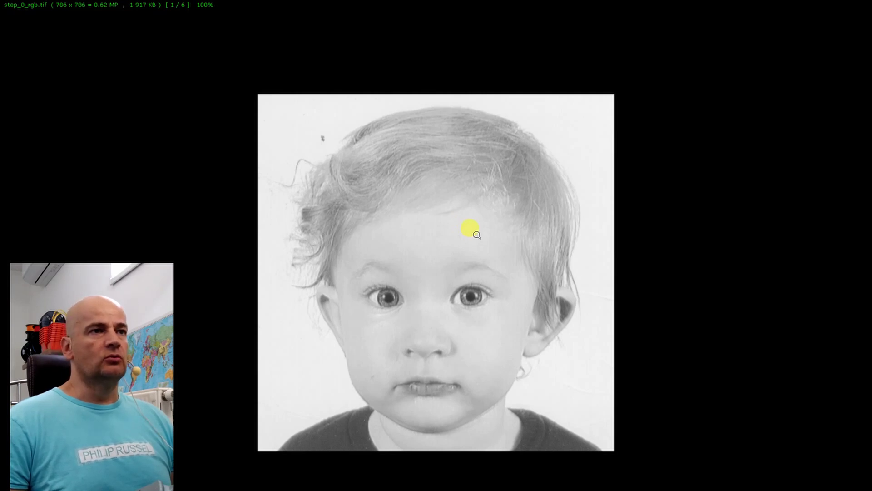
- Adjust the grayscale portrait's input levels to black 46, midtone 0.80 and white 251
right_click(556, 148)
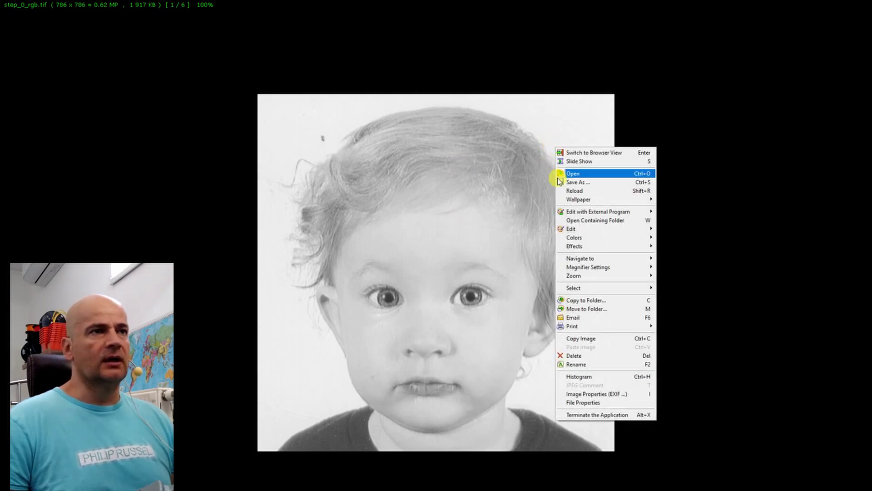
mouse_move(593, 260)
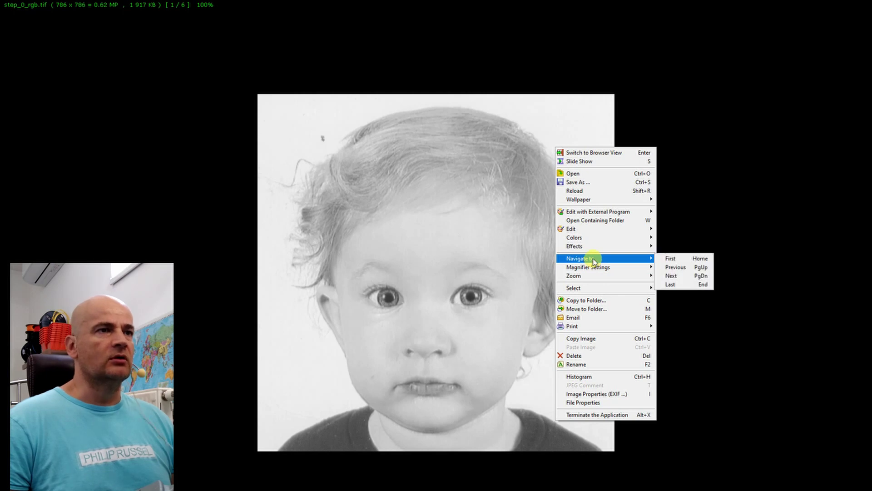
mouse_move(600, 237)
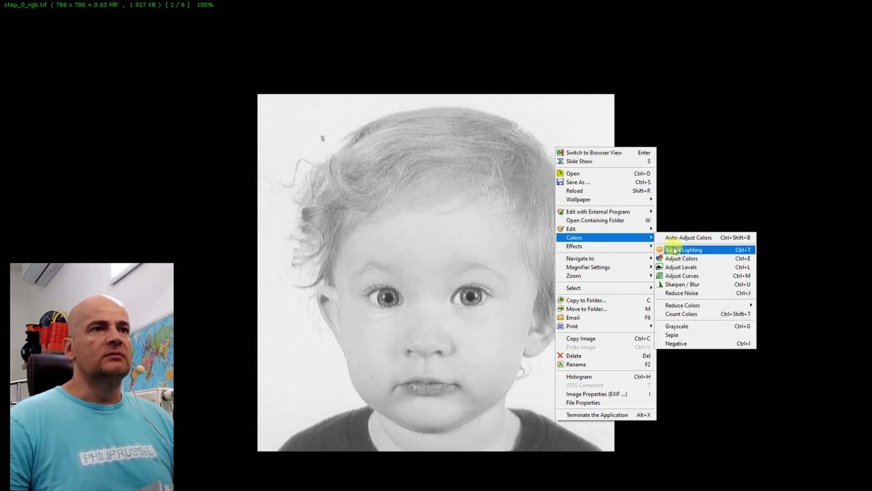
click(642, 237)
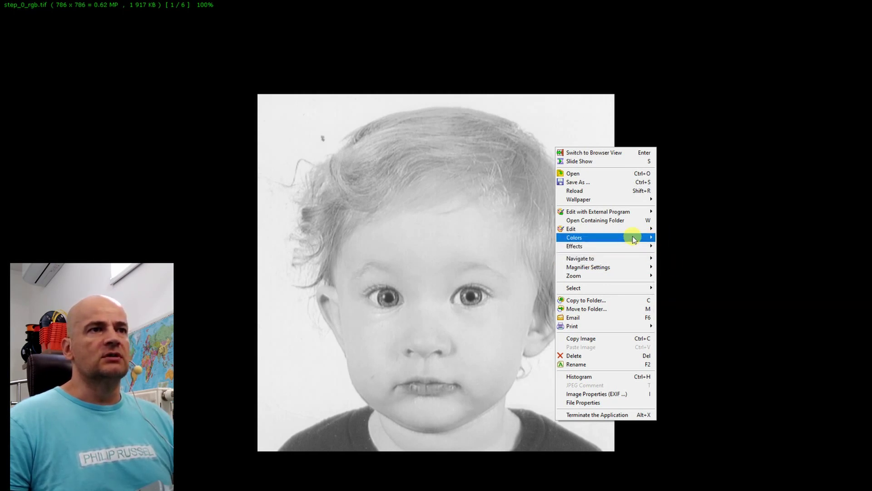
click(677, 259)
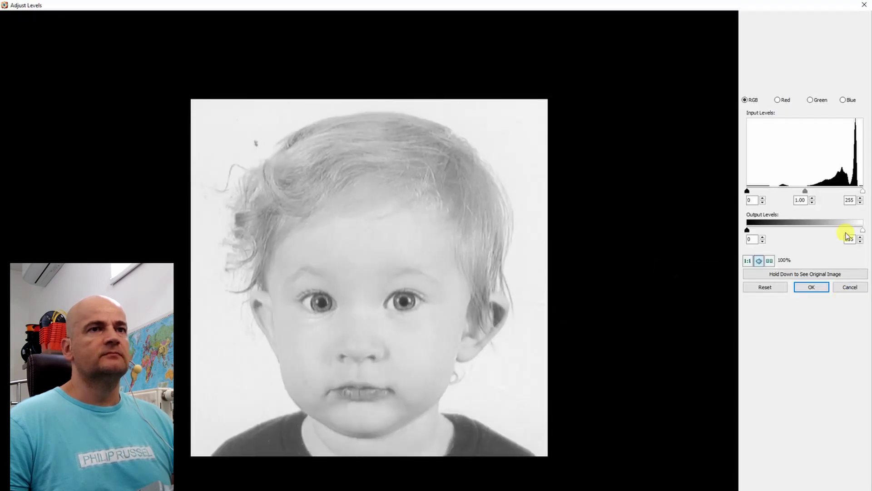
drag(747, 192, 764, 191)
drag(862, 192, 859, 191)
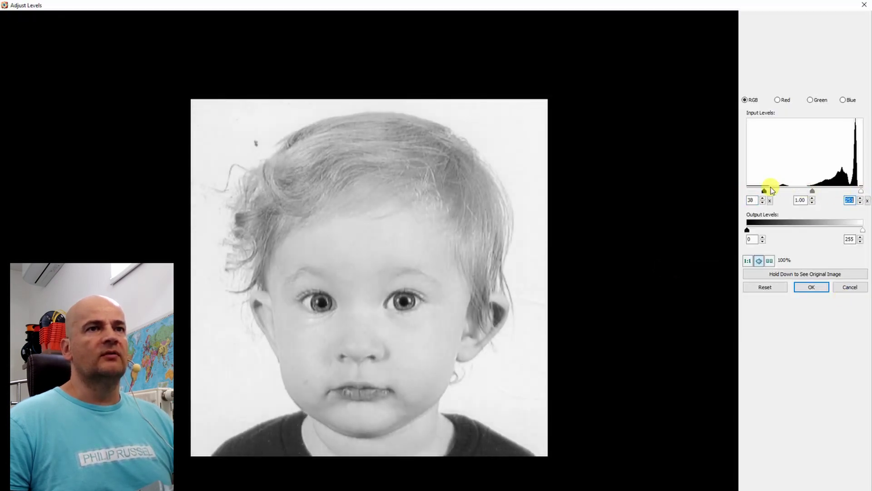
drag(765, 193, 820, 192)
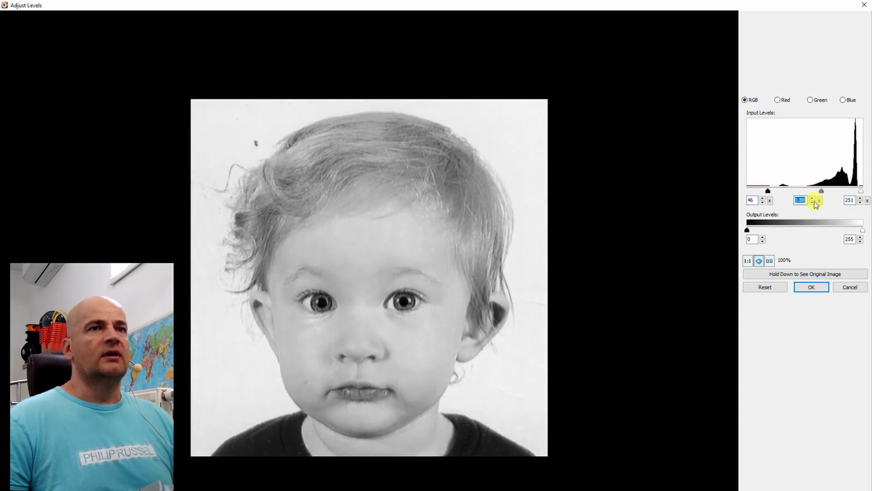
click(811, 288)
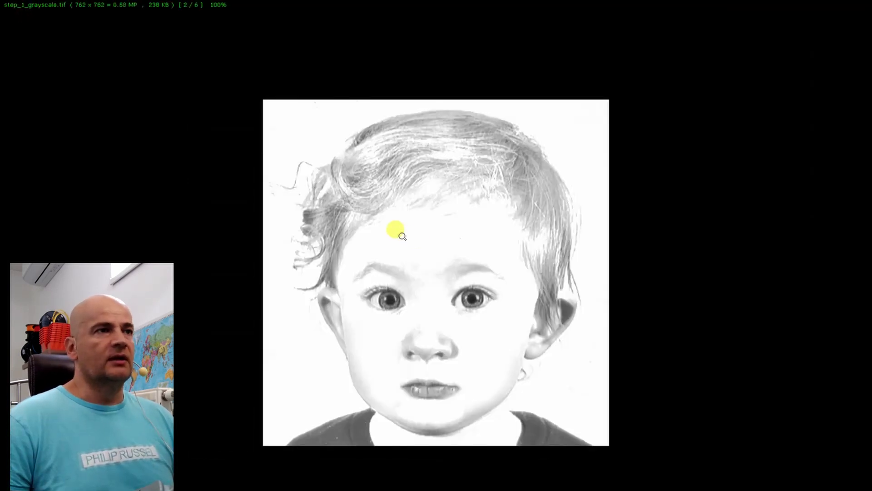
- Open the Reduce Colors options for step_1_grayscale.tif
right_click(409, 232)
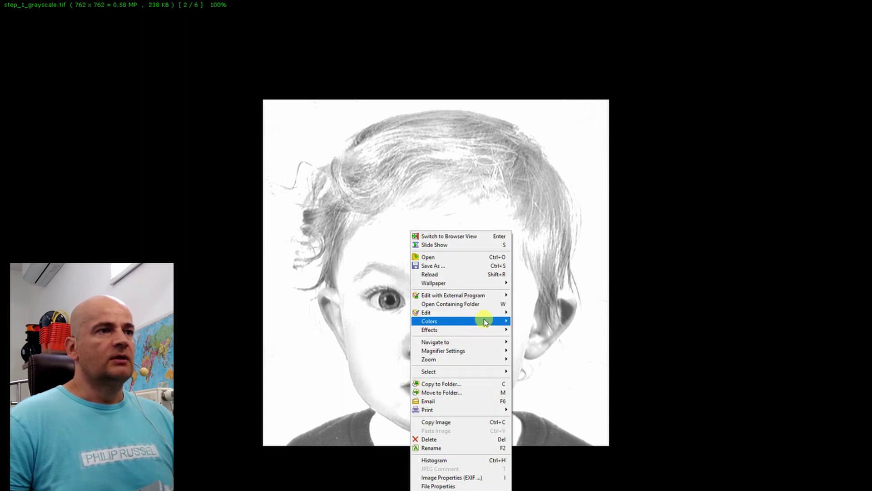
mouse_move(486, 321)
mouse_move(557, 390)
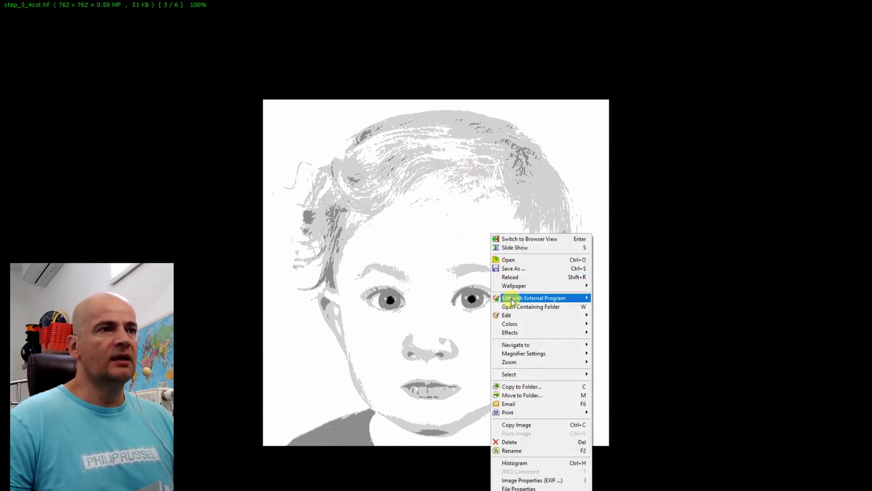
- Set the input levels of step_3_4col.tif to black 227 and white 245, and compare the preview with the original image
mouse_move(531, 323)
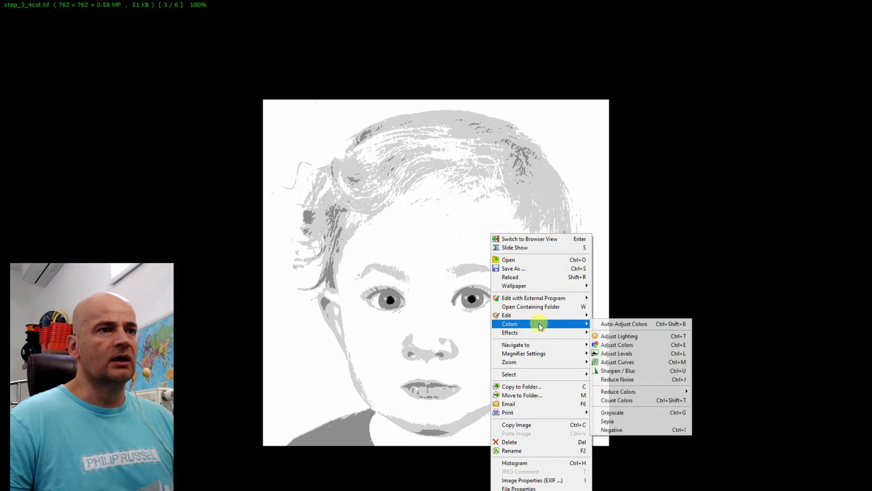
click(623, 353)
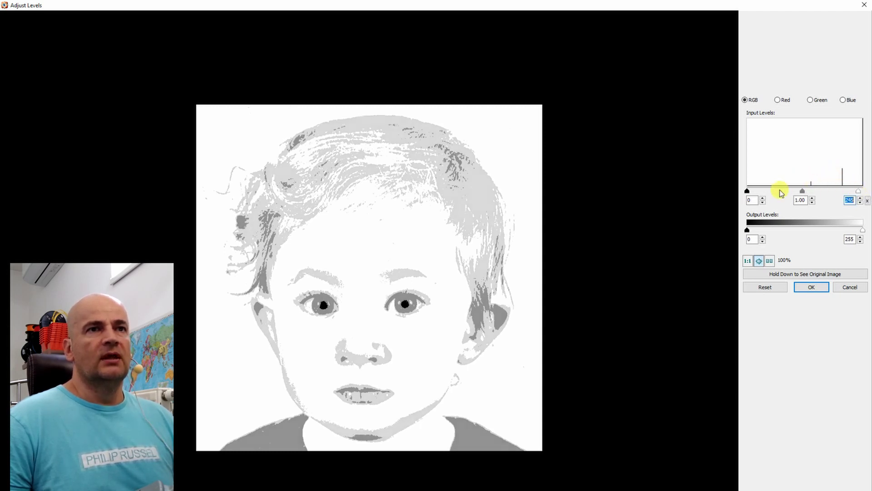
drag(747, 191, 850, 193)
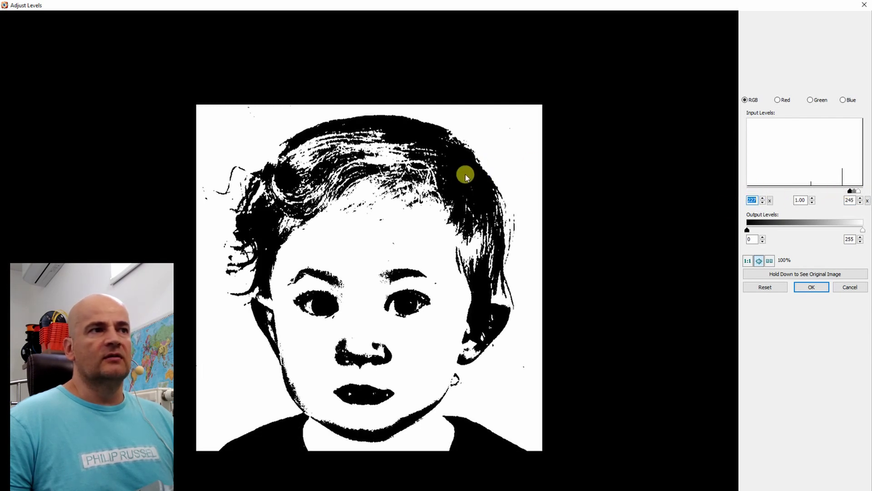
click(832, 274)
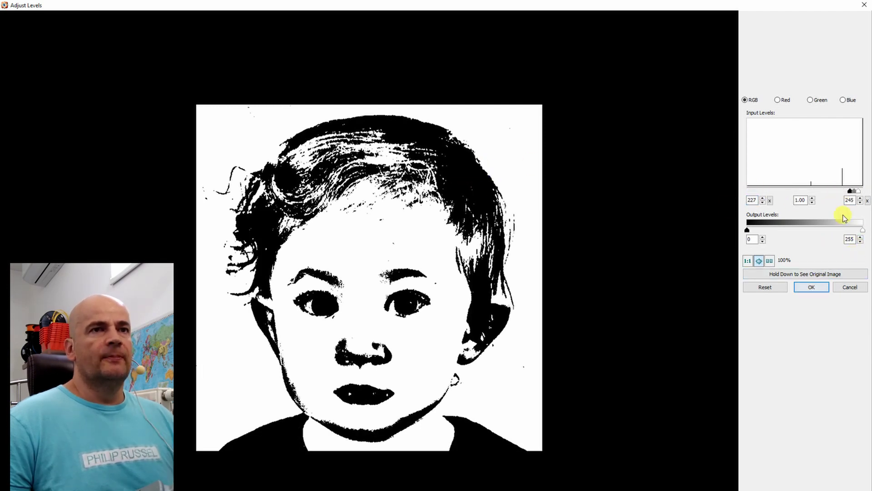
- Lower the input levels to black 162 and white 191, and shift both further down to isolate the darkest tone
mouse_move(840, 193)
mouse_down()
mouse_move(815, 189)
mouse_move(833, 194)
mouse_up()
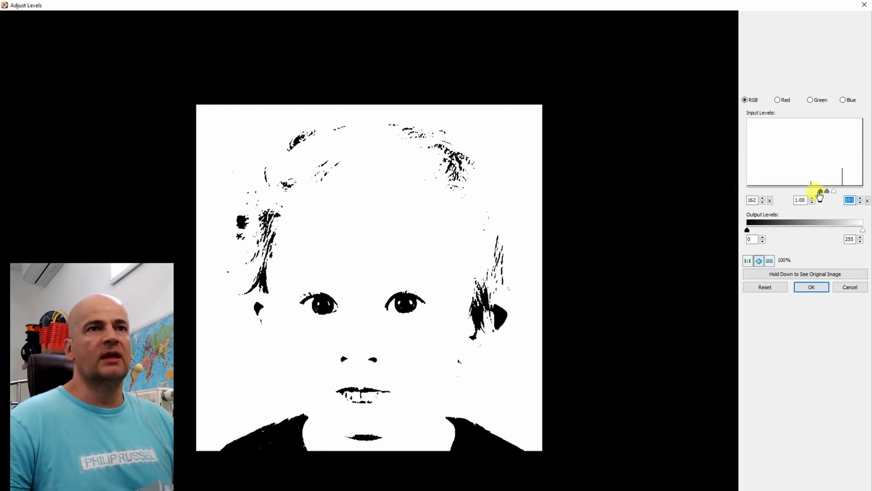
drag(821, 193, 779, 190)
drag(833, 191, 800, 193)
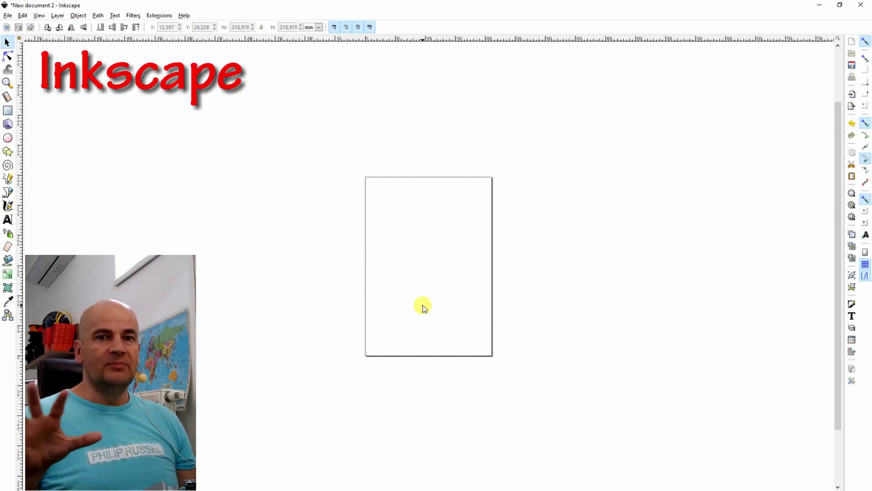
- Bring step_4_col1.tif from Total Commander into the Inkscape document, embedded with DPI from file and smooth rendering
key(alt+Tab)
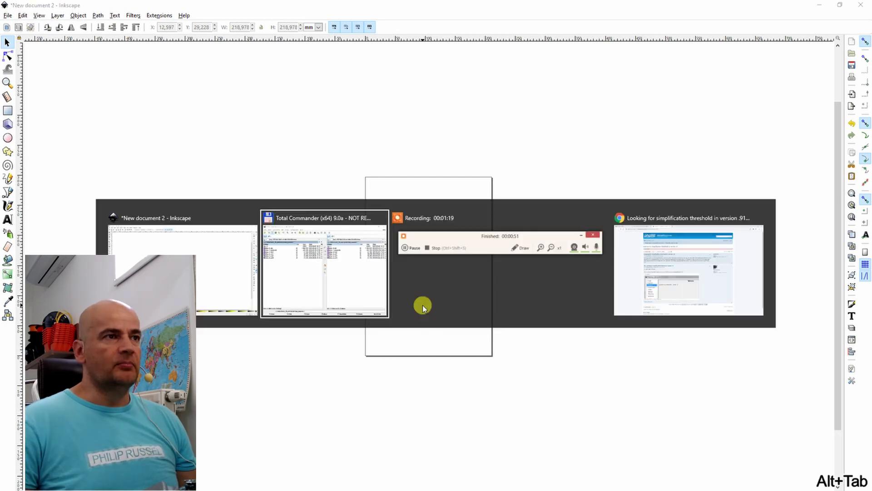
key(alt+Tab)
key(alt+Tab)
key(alt+Tab)
key(alt+Tab)
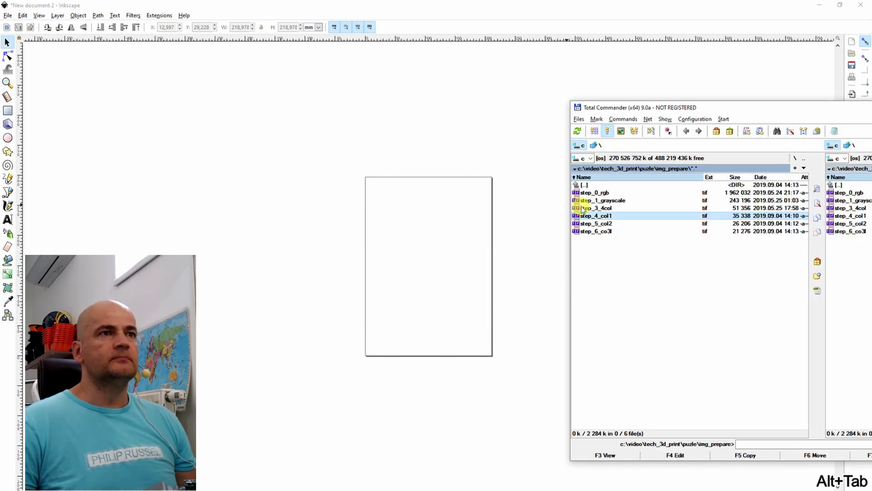
drag(581, 217, 440, 220)
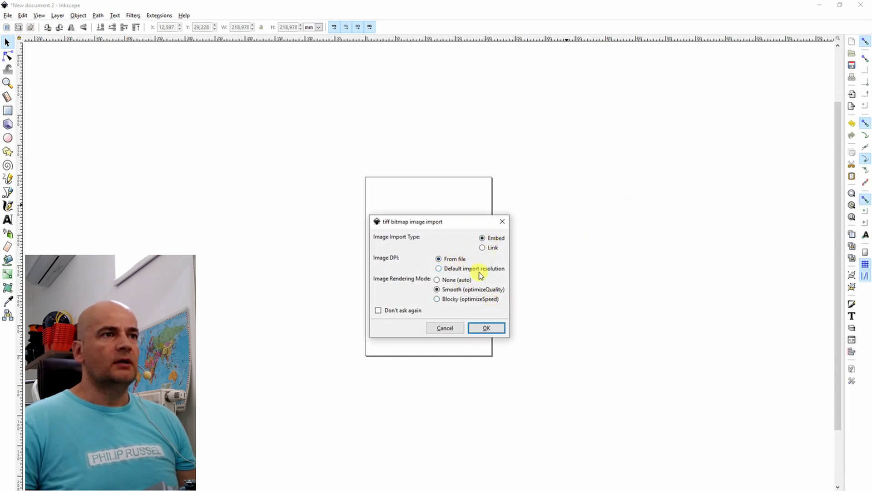
click(488, 328)
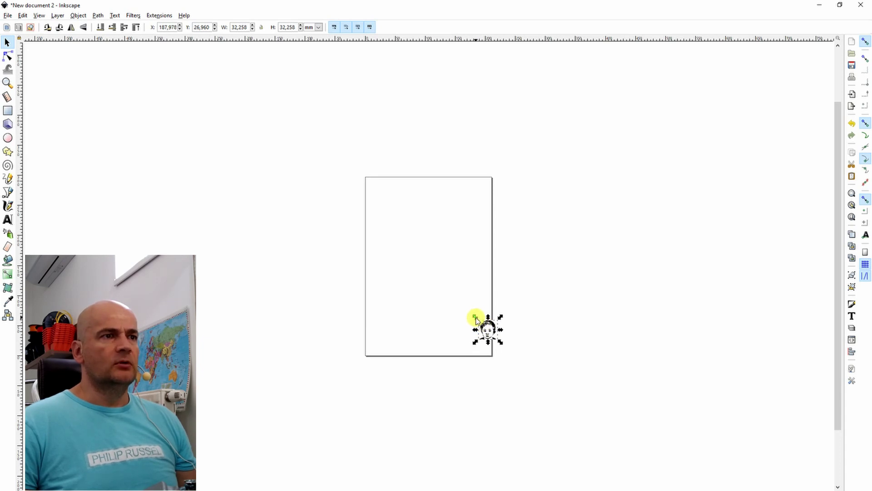
- Resize the imported portrait to 100 × 100 mm and move it to the upper part of the page
drag(475, 319, 331, 227)
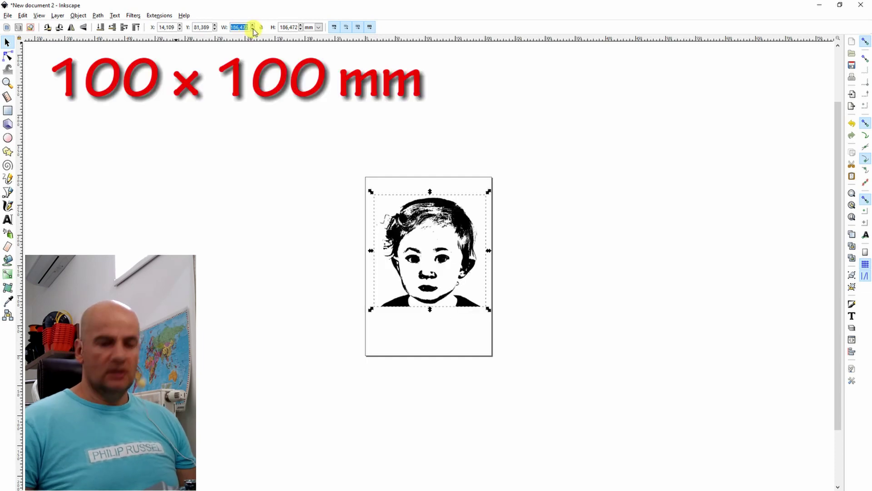
text(100)
key(Return)
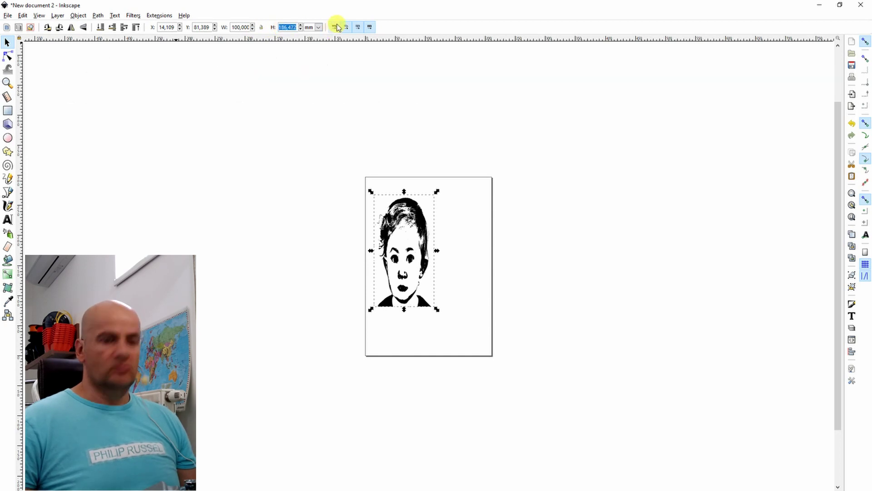
text(100)
key(Return)
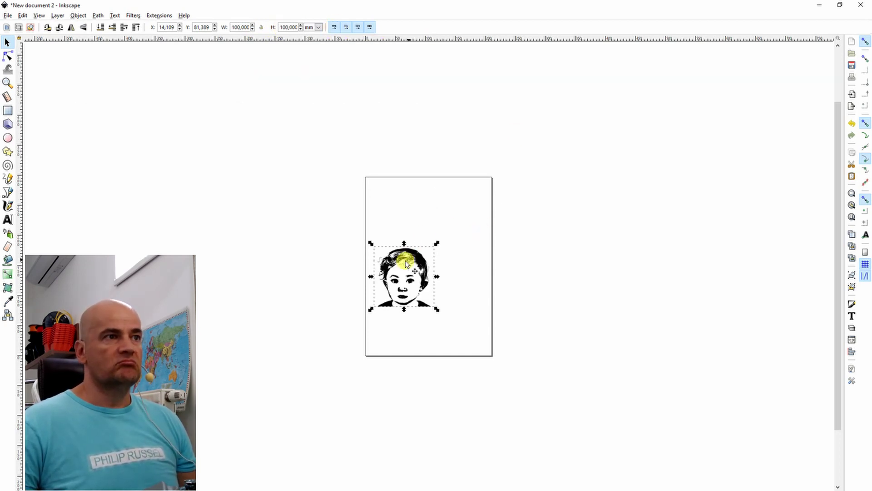
drag(417, 258, 422, 204)
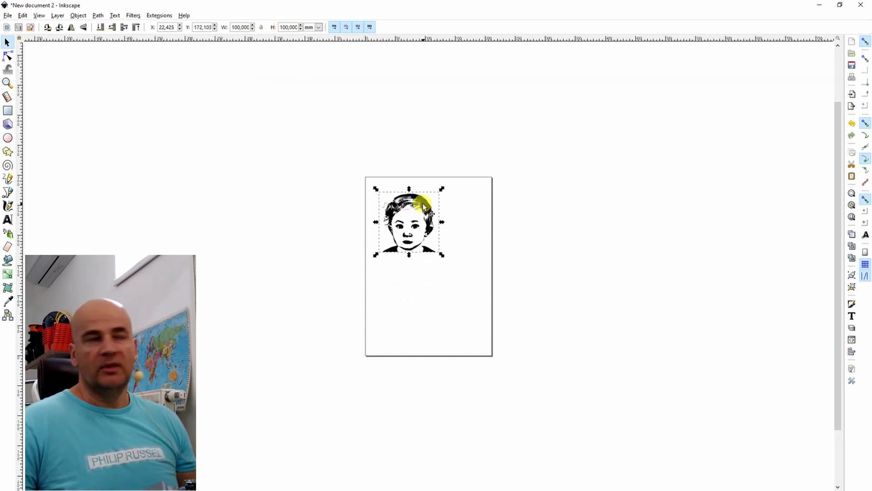
- Examine the edges of the hair in the portrait up close, and select the portrait bitmap
ctrl+scroll(417, 223, up, 4)
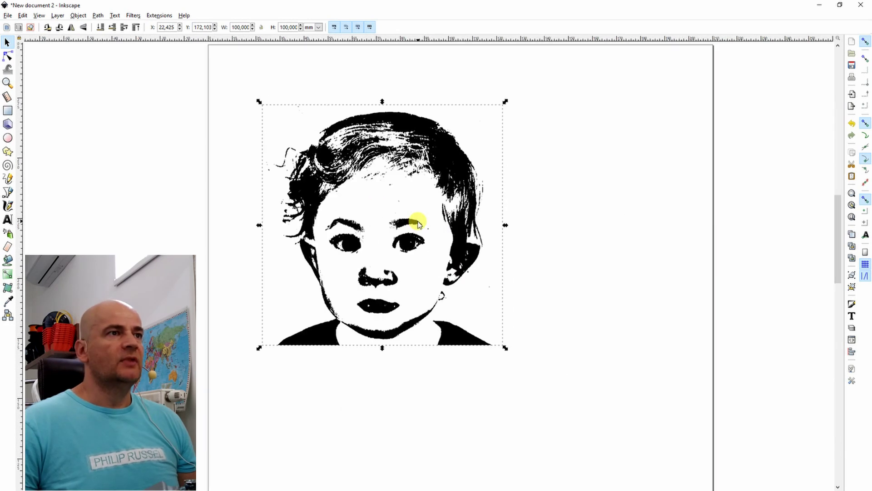
click(555, 205)
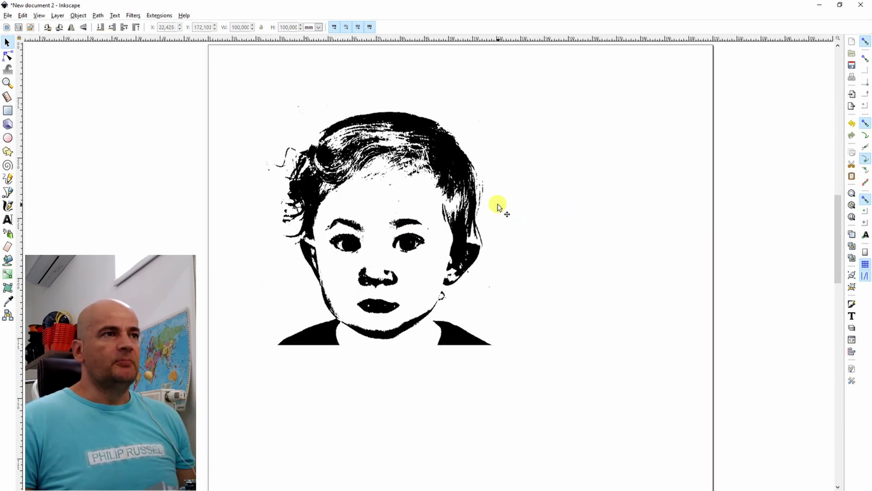
ctrl+scroll(448, 186, up, 5)
ctrl+scroll(454, 189, down, 8)
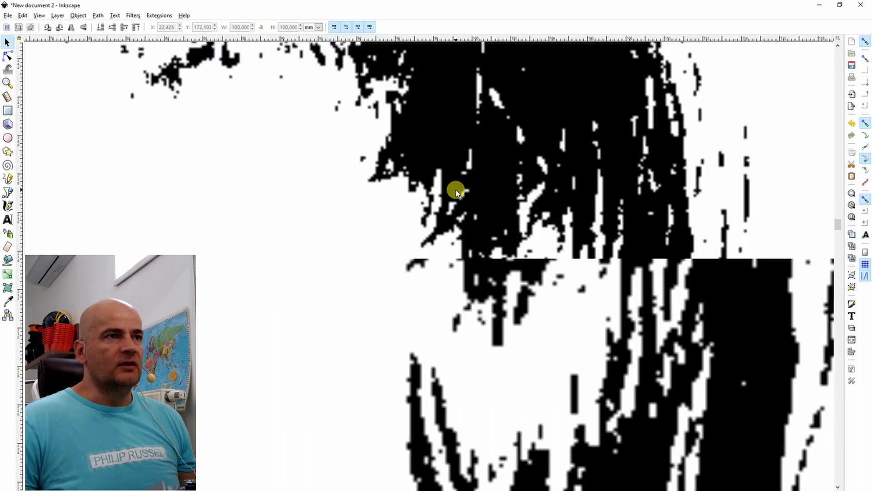
ctrl+scroll(445, 186, up, 5)
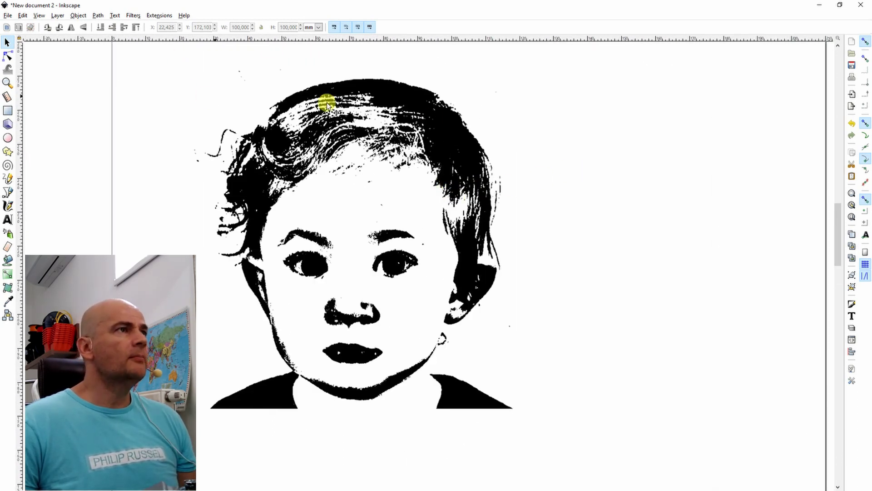
click(351, 91)
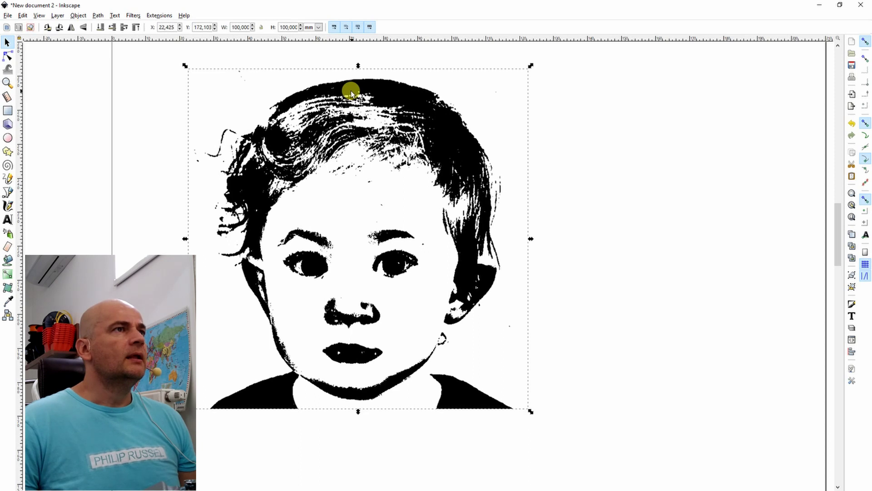
- Trace the portrait bitmap into a path using a single-scan brightness cutoff with threshold 0,450, and close the tracing dialog
click(98, 20)
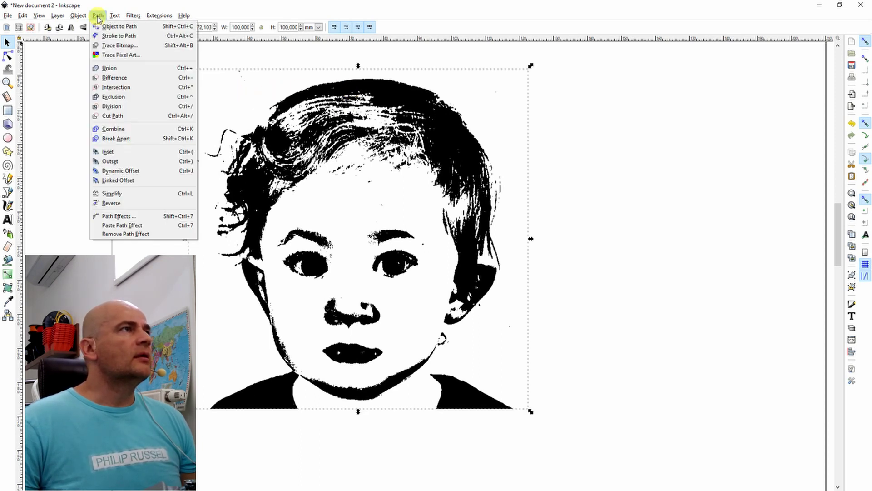
click(112, 48)
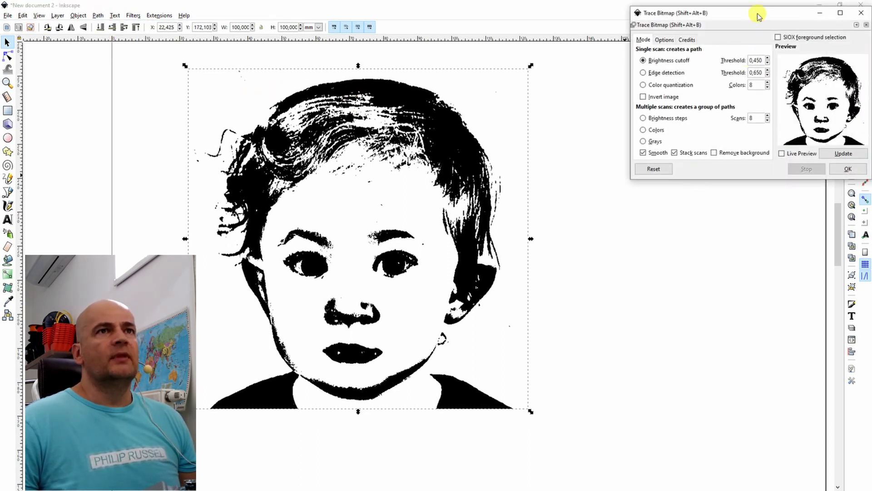
drag(757, 18, 681, 133)
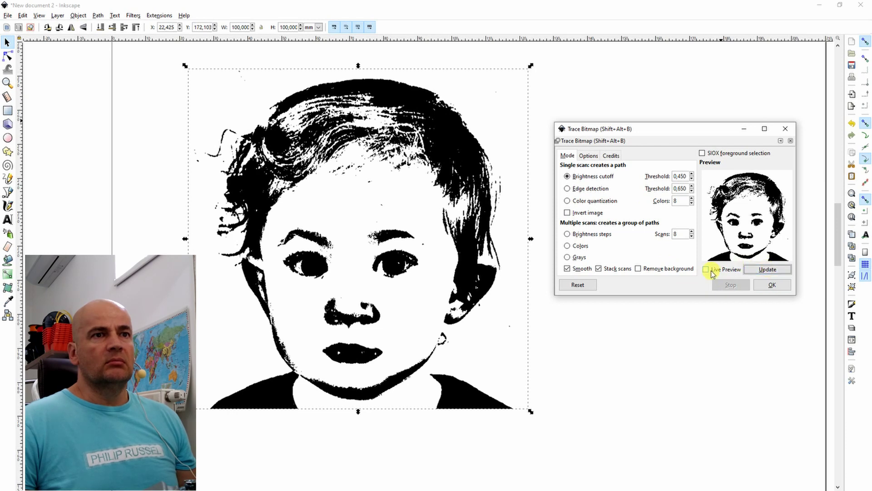
click(772, 286)
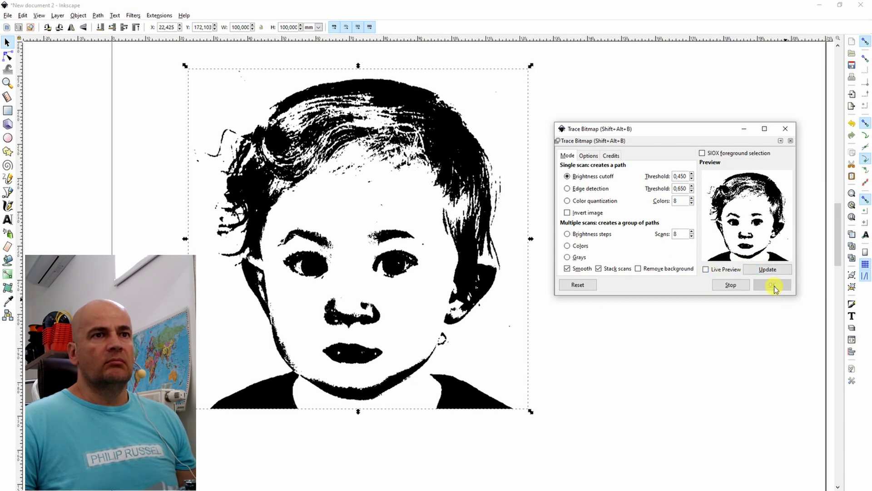
click(785, 128)
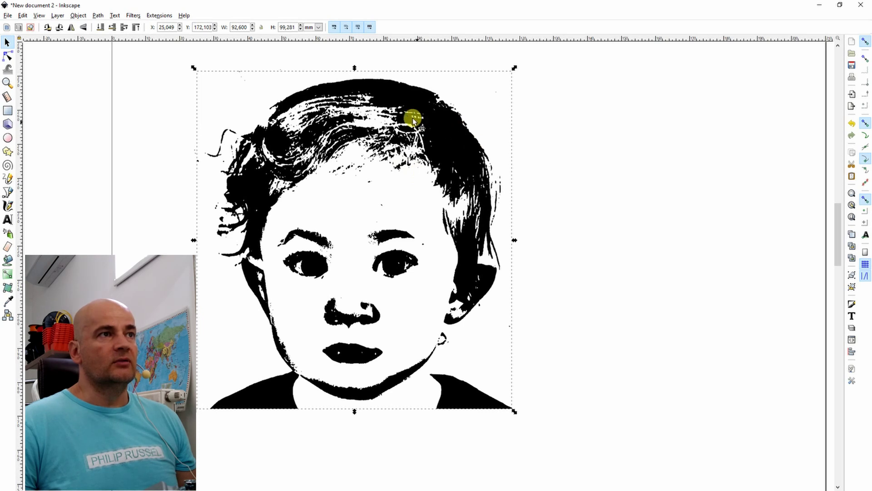
- Place the traced portrait beside the original bitmap and compare the hair edges of both up close
mouse_move(403, 100)
mouse_down()
mouse_move(572, 144)
mouse_move(676, 99)
mouse_move(695, 103)
mouse_up()
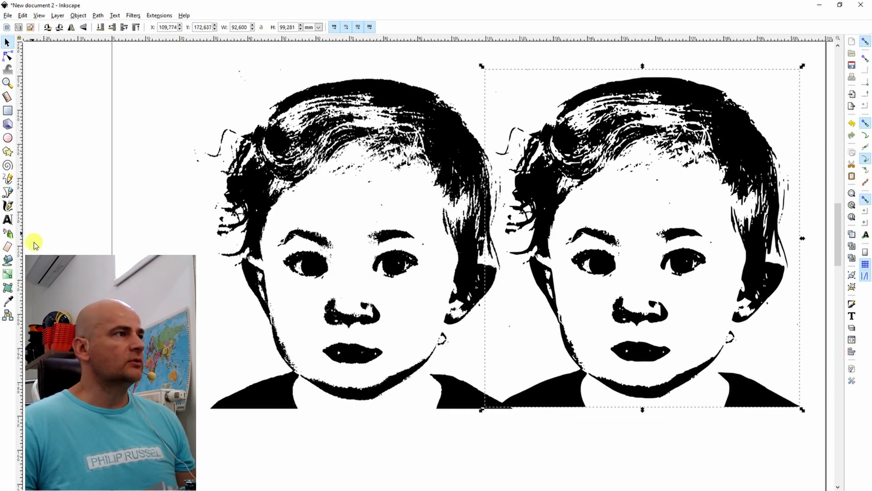
key(z)
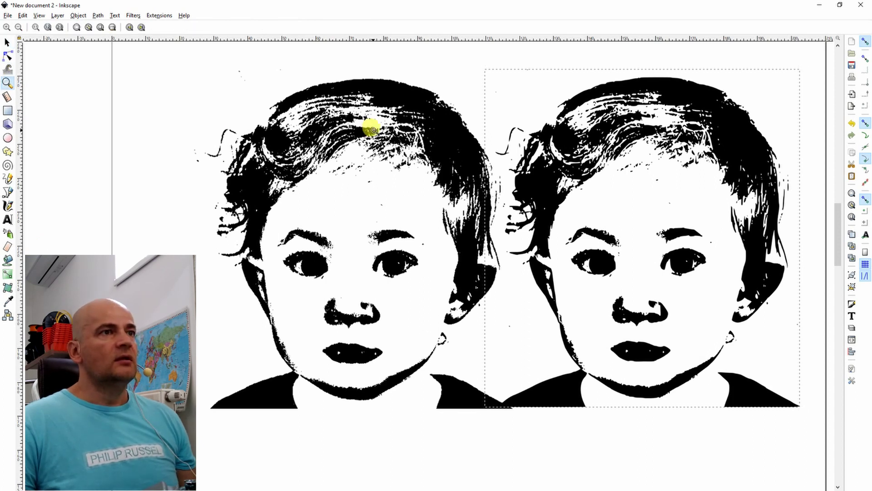
drag(427, 139, 549, 241)
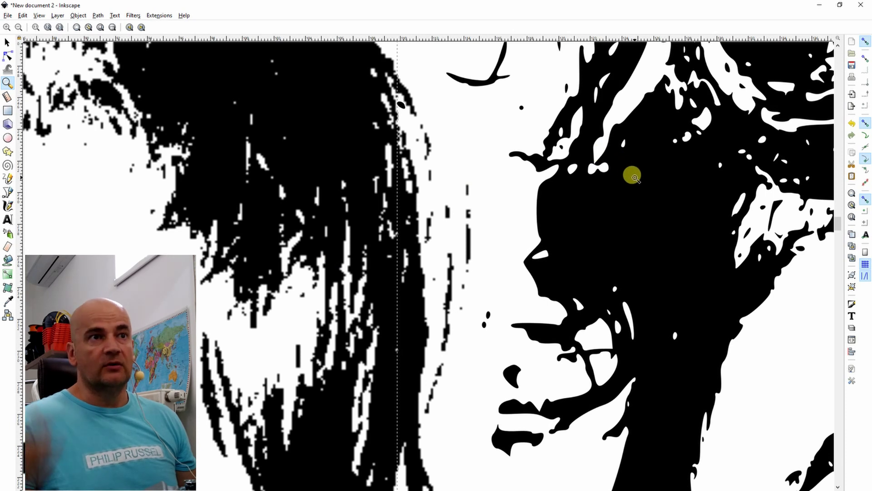
ctrl+scroll(472, 185, down, 6)
ctrl+scroll(475, 186, up, 1)
ctrl+scroll(414, 182, up, 1)
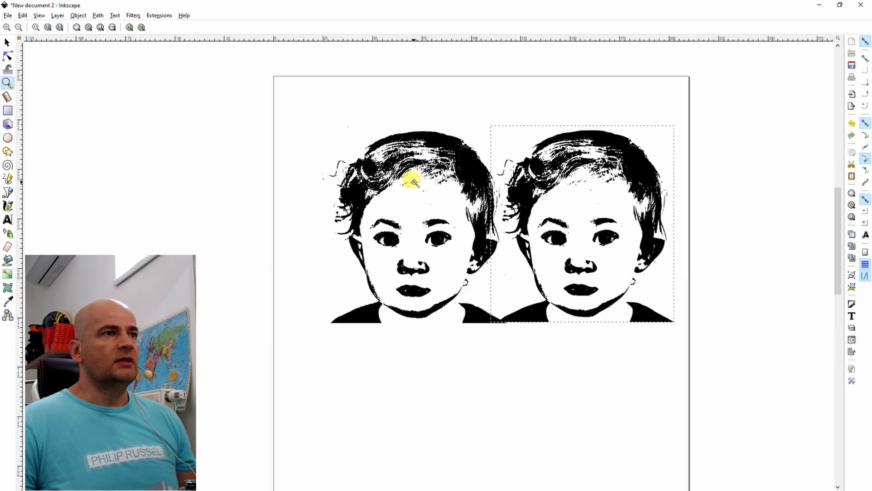
ctrl+scroll(403, 156, up, 1)
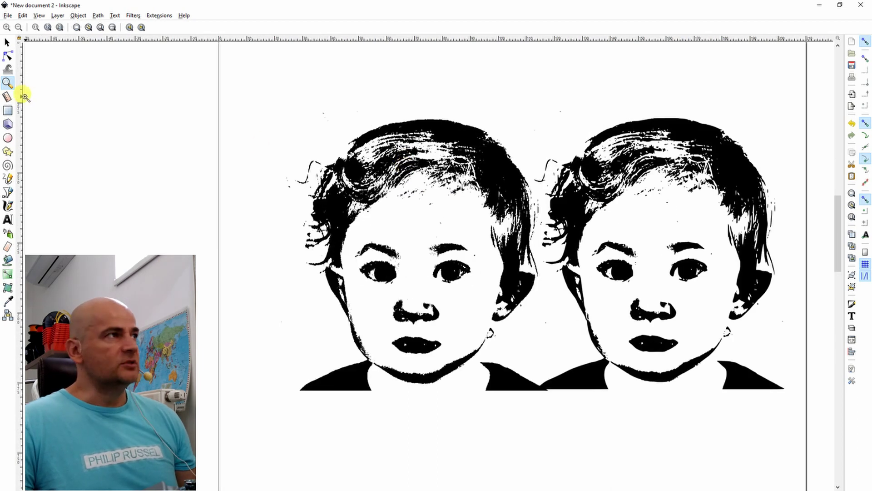
- Delete the original bitmap and move the traced portrait near the page's upper-left corner, at about X 15,4 and Y 189,4 mm
click(7, 43)
click(460, 153)
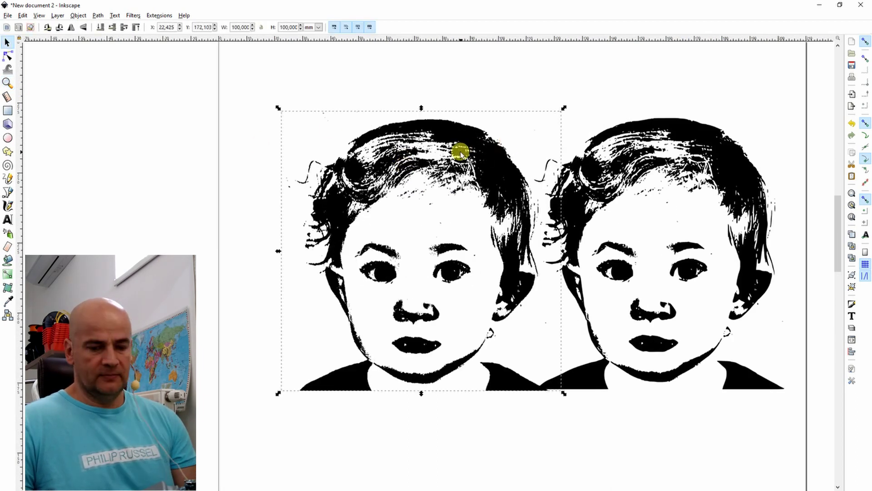
key(Delete)
click(697, 150)
drag(697, 150, 434, 104)
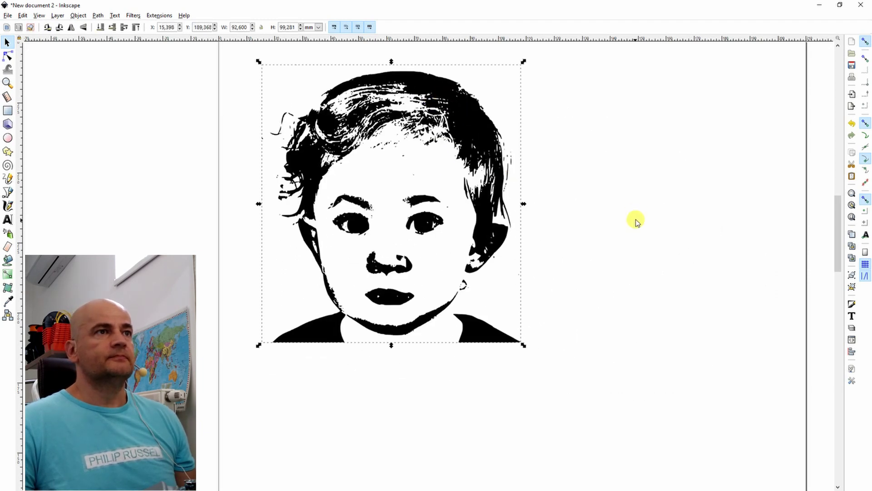
click(634, 213)
ctrl+scroll(632, 213, down, 2)
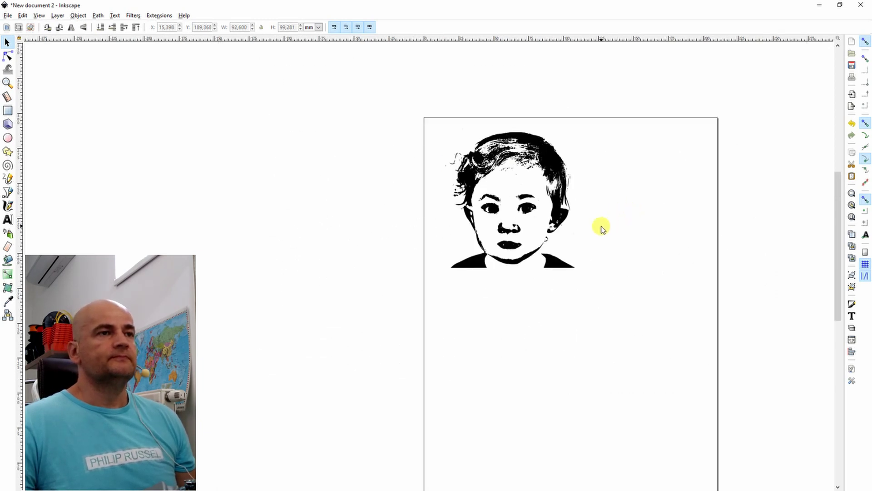
scroll(672, 230, up, 2)
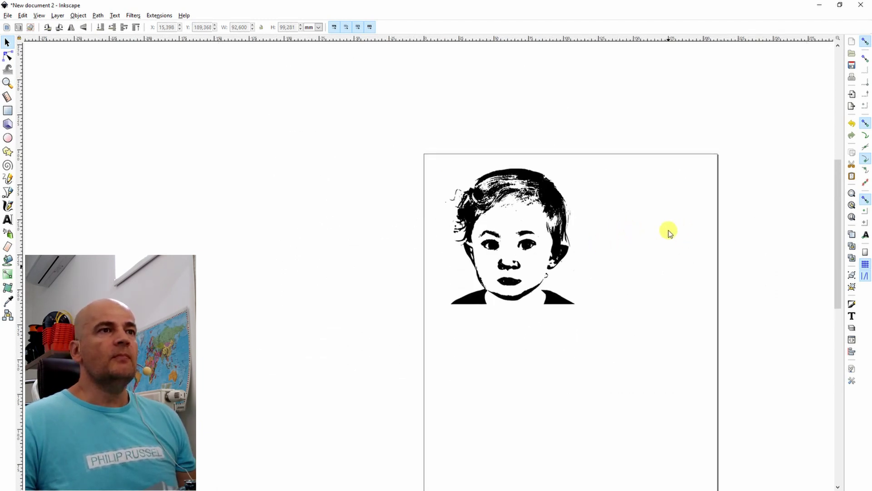
- Simplify the path of the traced portrait
click(546, 200)
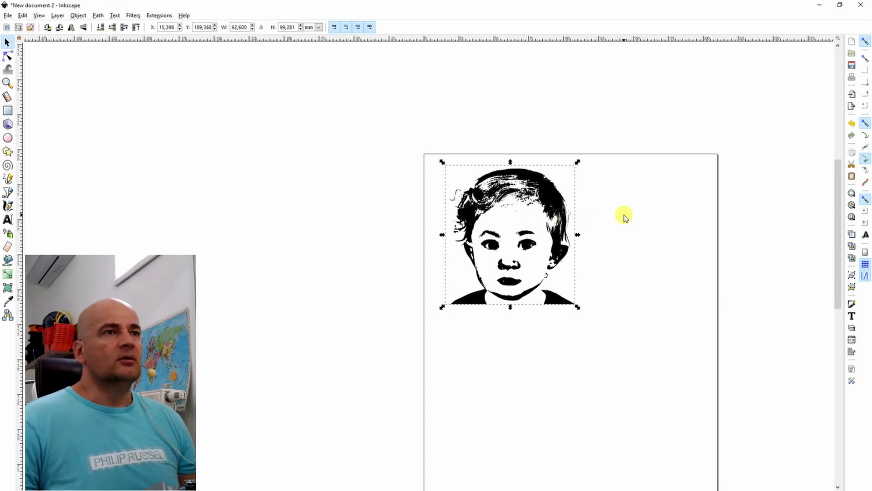
click(594, 222)
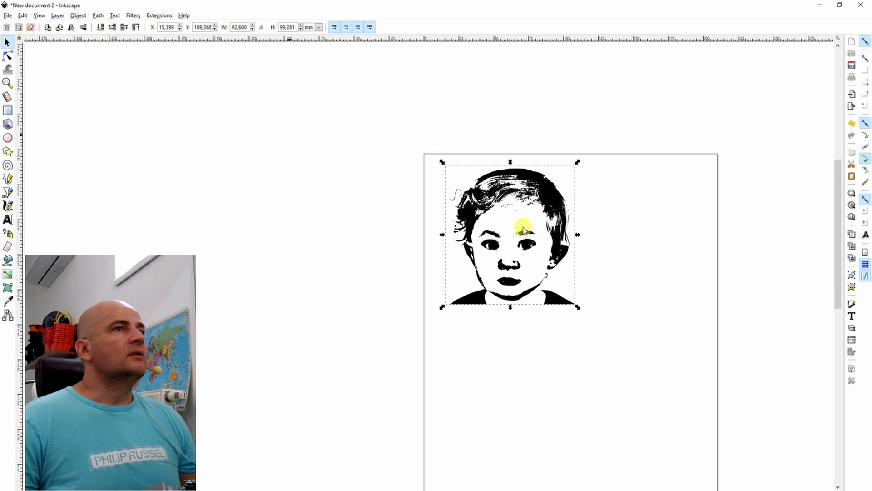
click(99, 15)
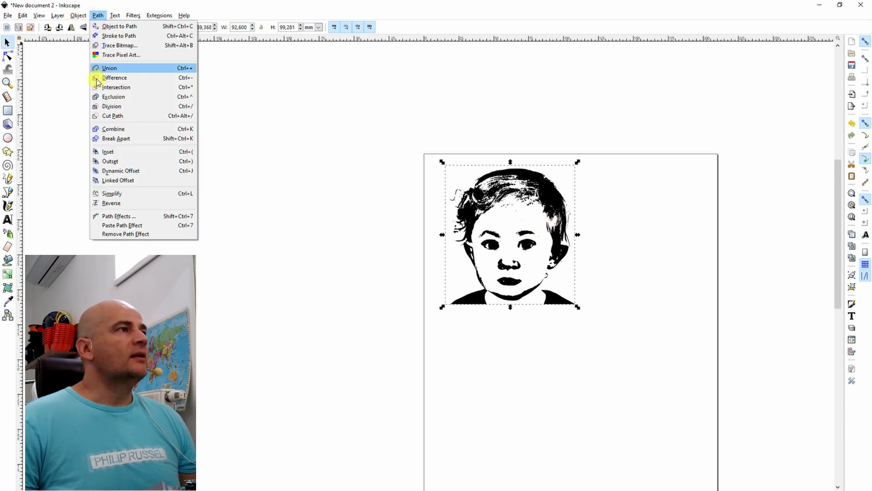
click(109, 194)
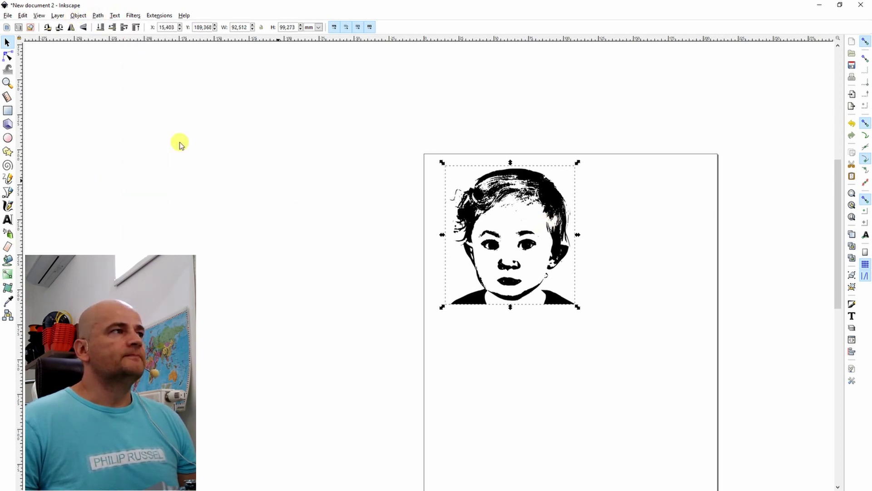
- Examine the simplified hair contours up close, undoing and redoing the simplification to compare both versions
key(z)
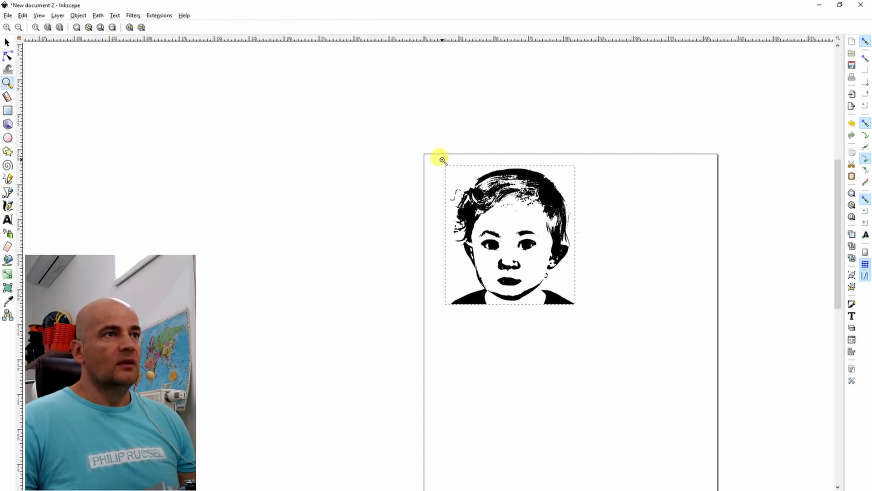
drag(444, 163, 502, 209)
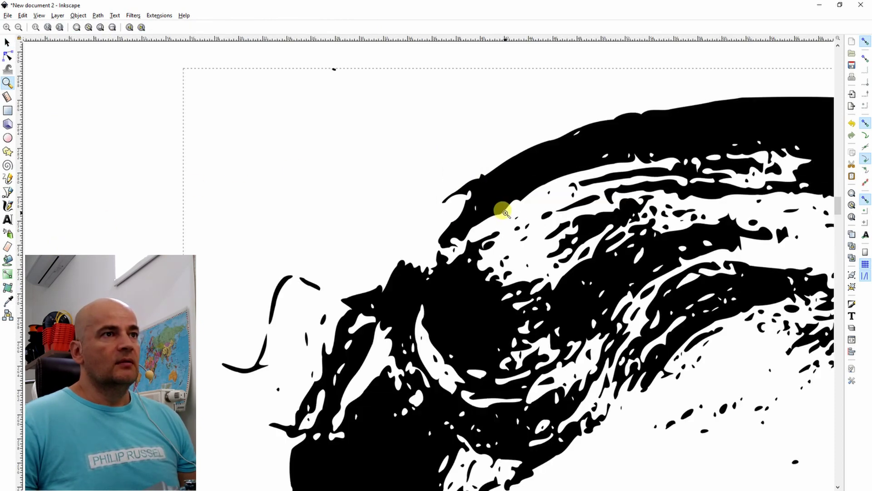
click(23, 15)
click(34, 27)
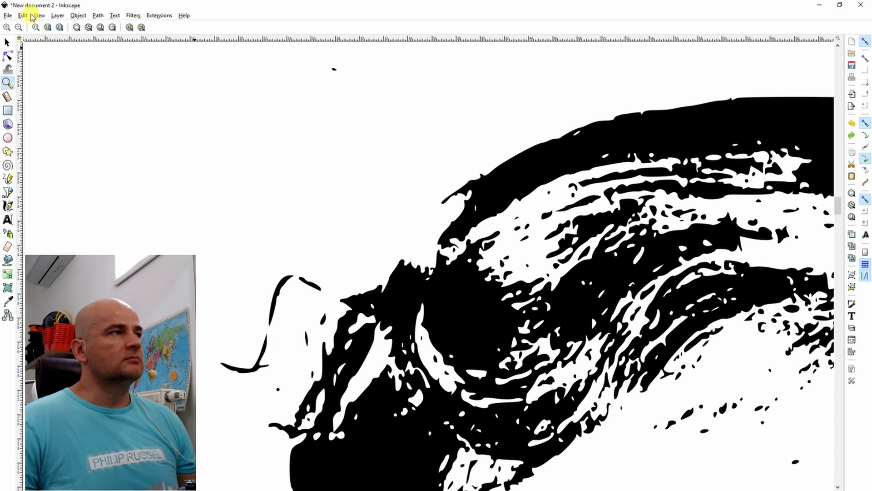
click(27, 16)
click(36, 32)
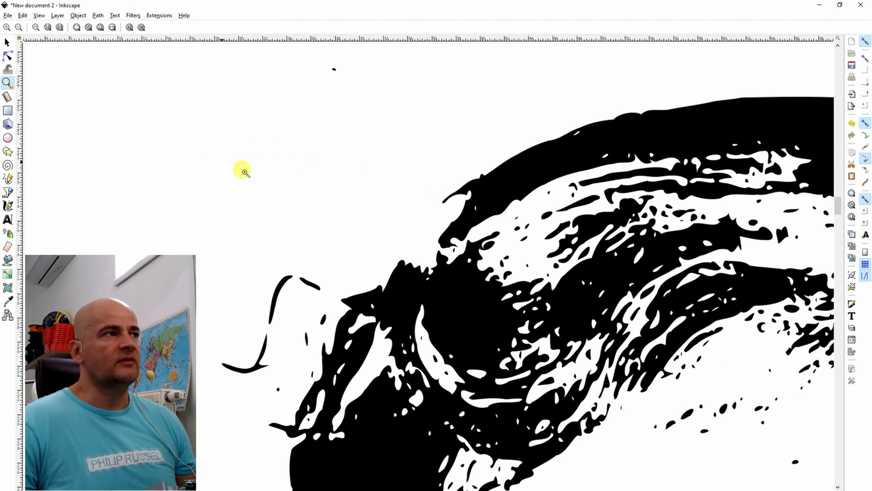
ctrl+scroll(285, 185, down, 3)
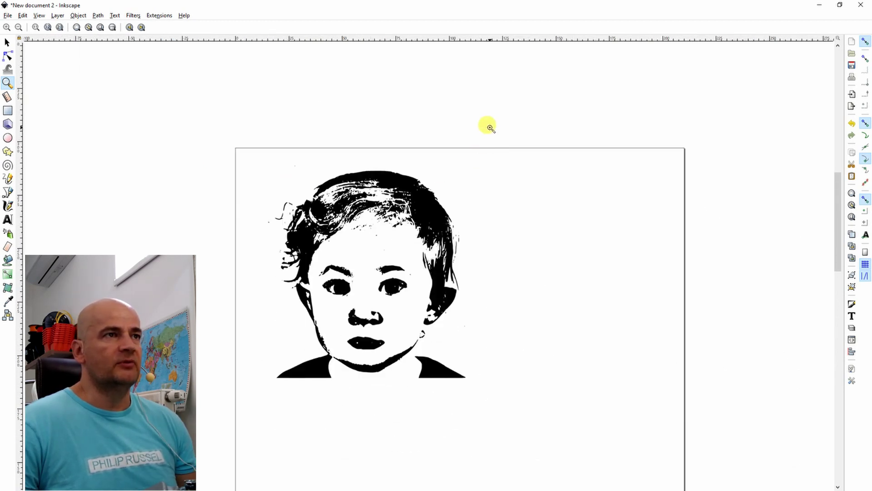
- Check the simplification threshold in the Behavior preferences, and close the preferences
key(s)
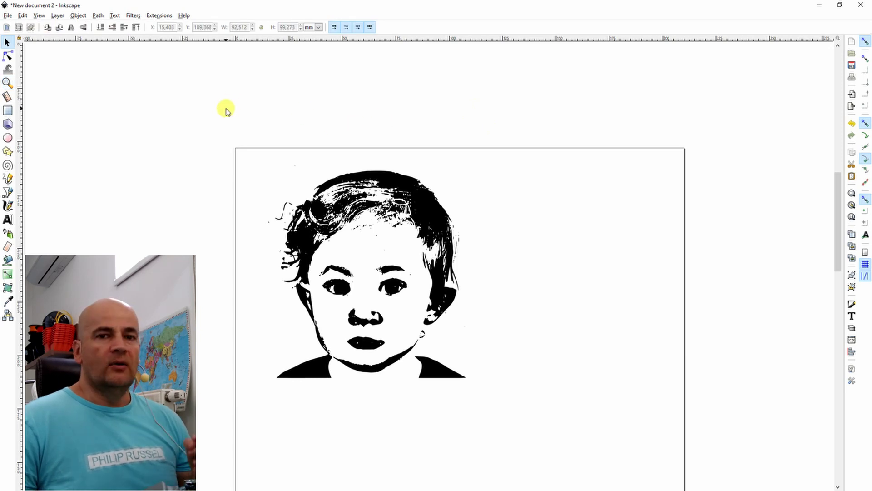
click(98, 15)
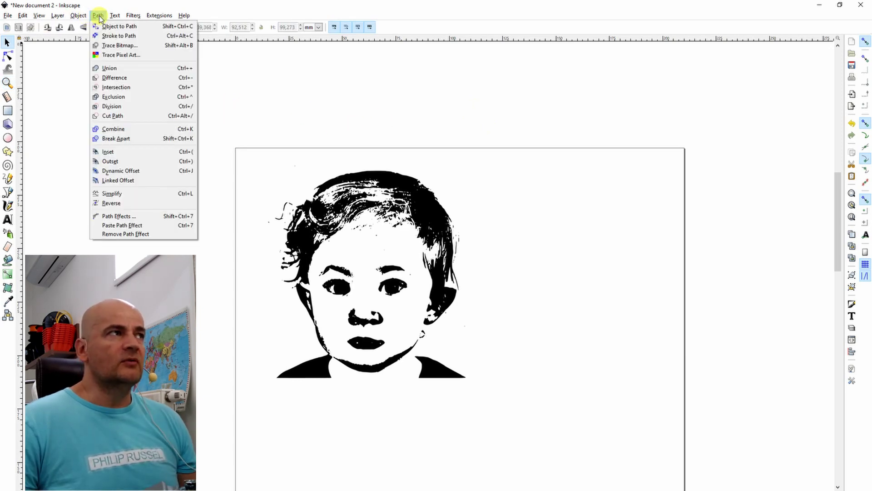
click(98, 16)
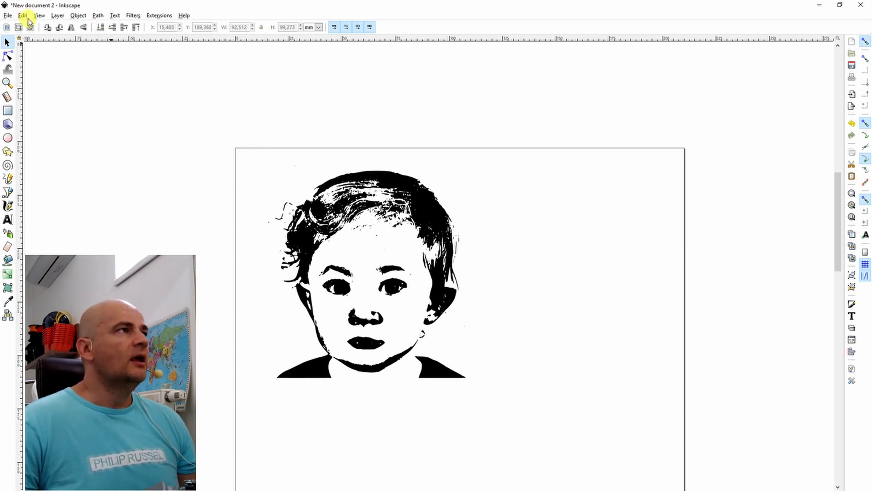
click(8, 16)
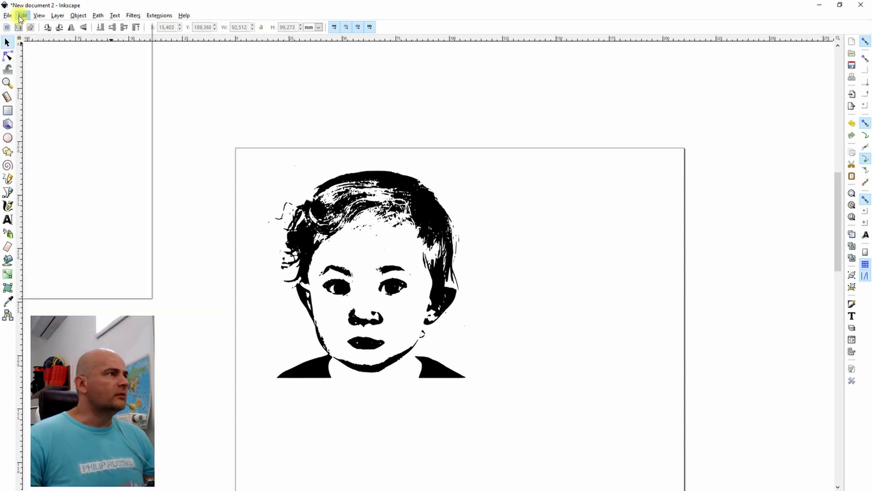
mouse_move(20, 17)
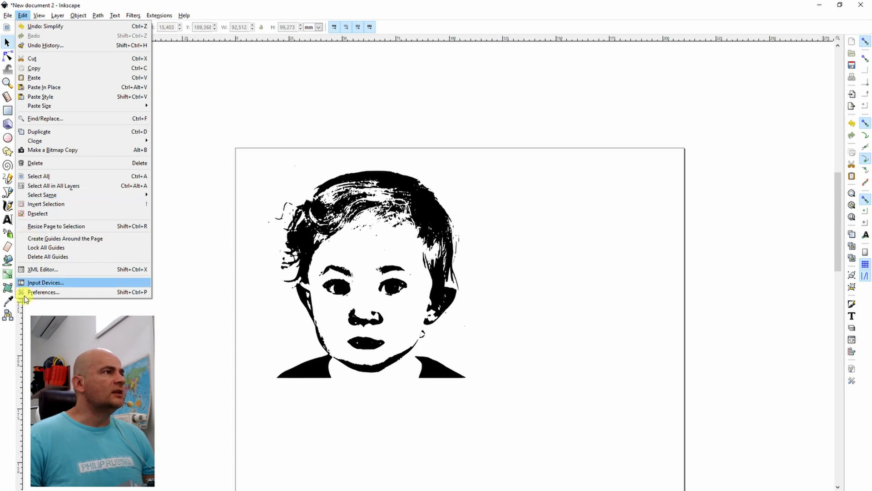
click(48, 293)
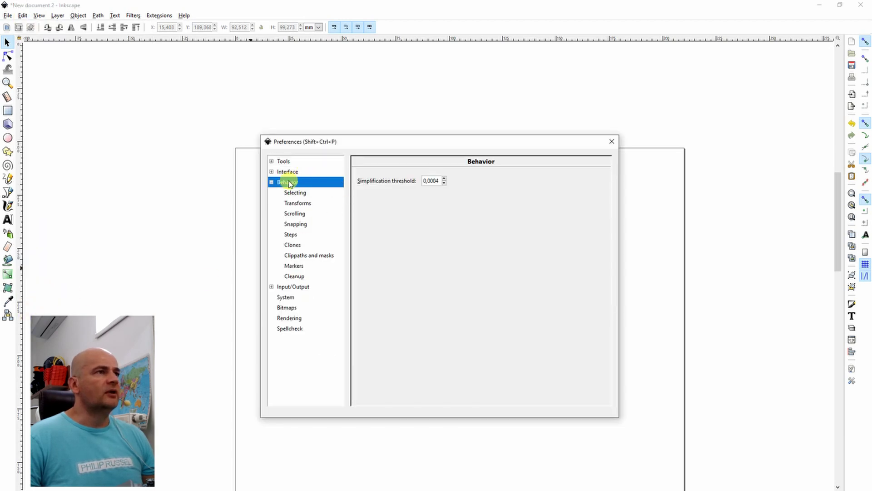
double_click(434, 182)
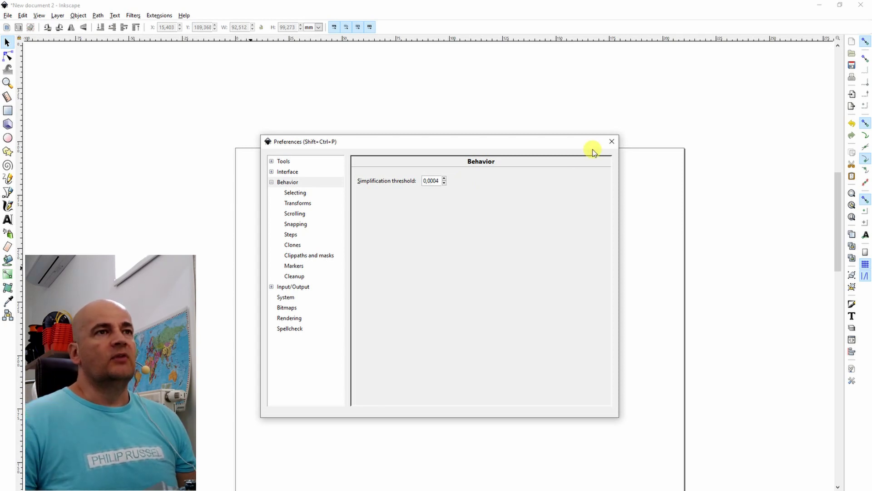
click(611, 141)
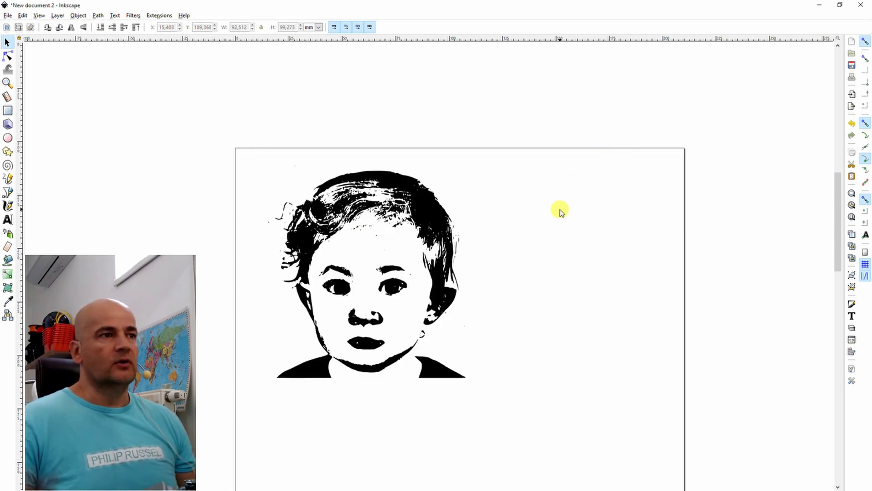
- Save the document with the traced portrait as layer_1 in Inkscape SVG format in the puzle folder
click(429, 209)
click(8, 16)
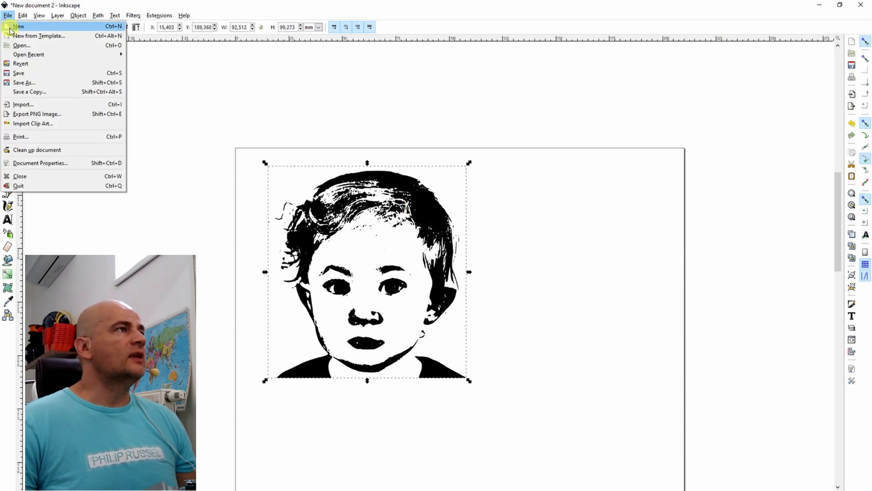
click(23, 83)
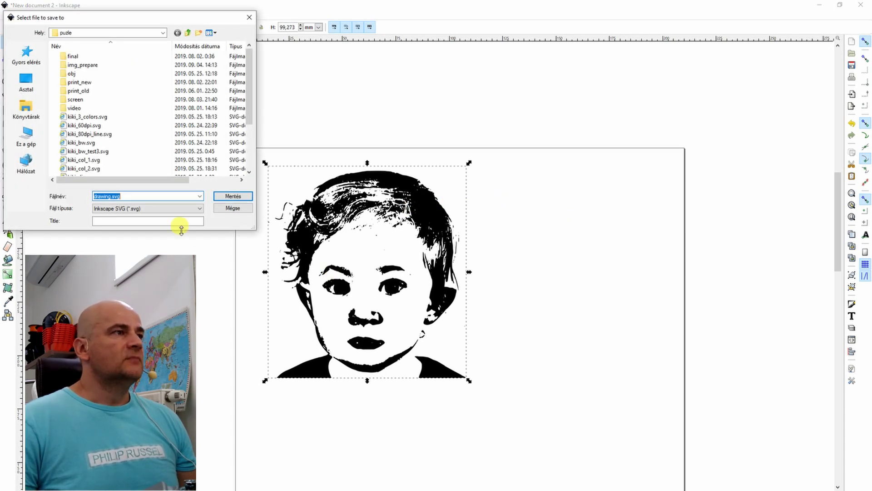
text(layer_1)
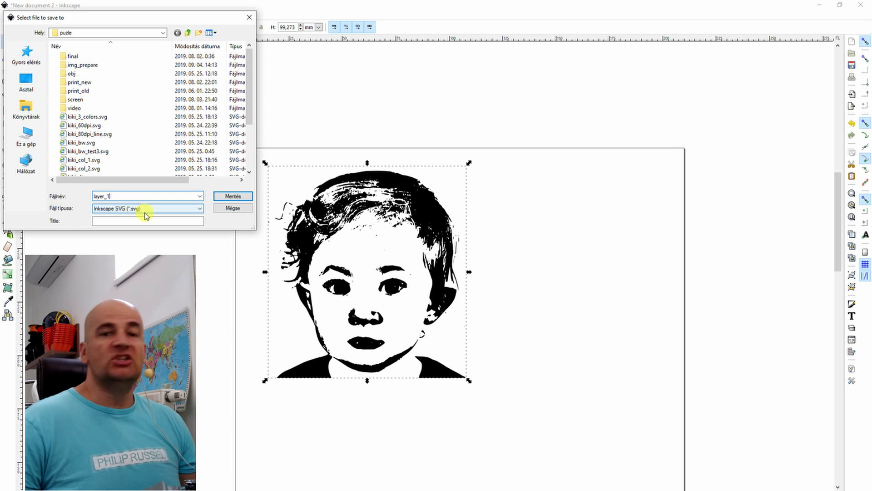
click(223, 199)
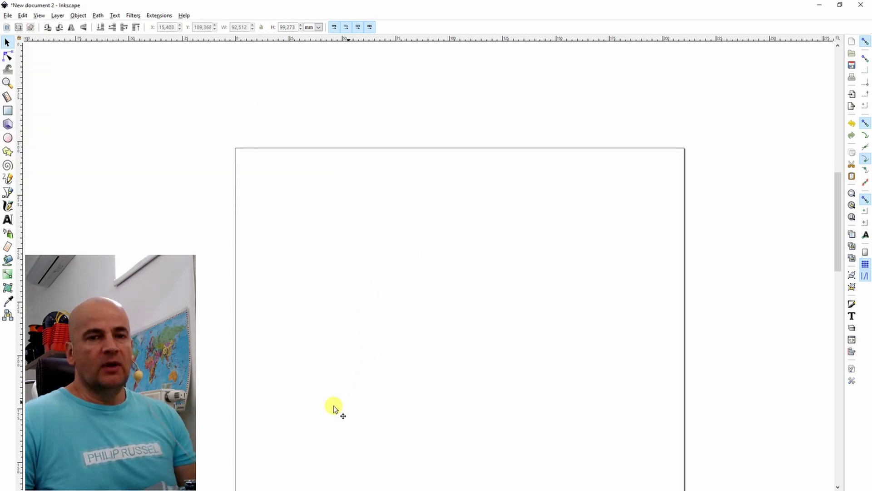
- Import step_5_col2.tif from the img_prepare folder into the empty document as an embedded, smooth-rendered image with the DPI from file
key(alt+Tab)
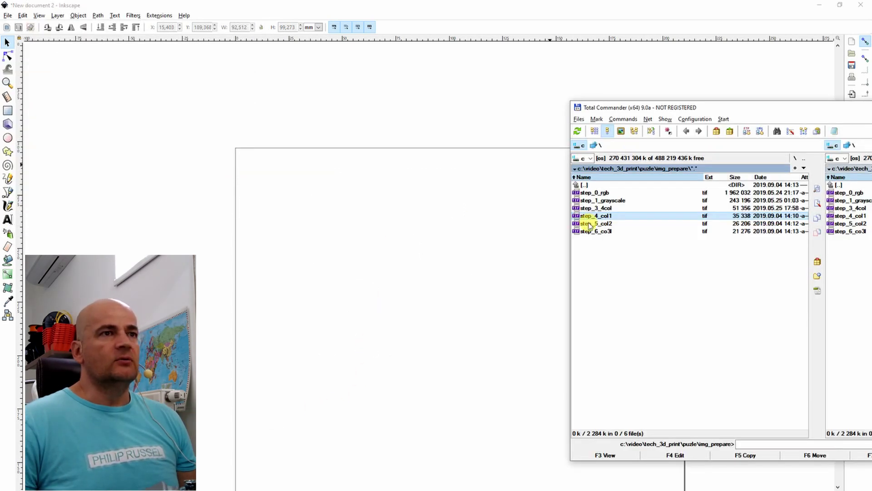
drag(590, 225, 457, 230)
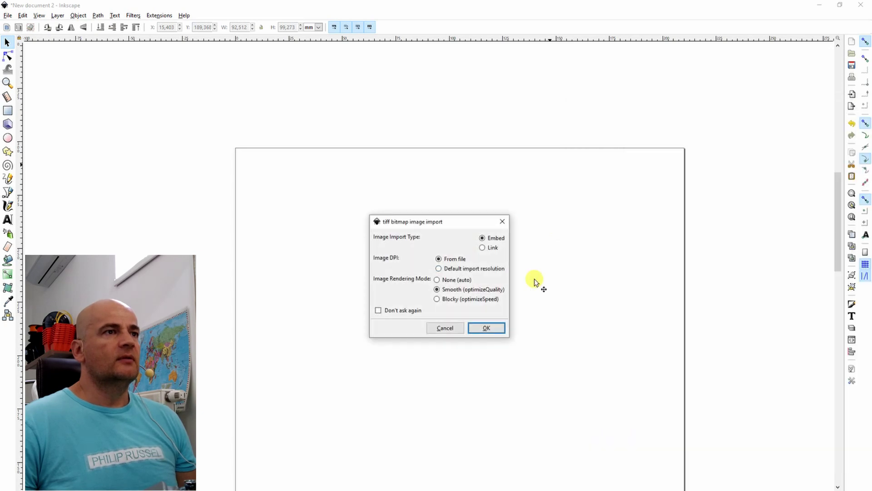
click(485, 326)
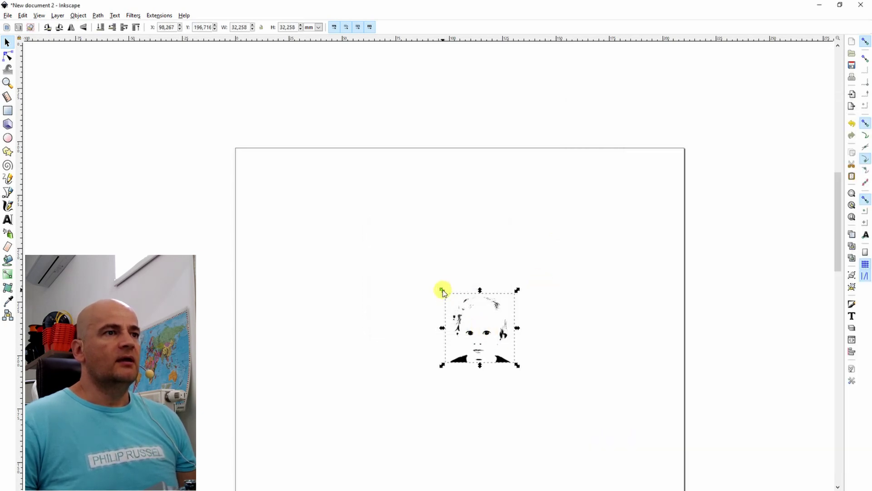
- Resize the imported portrait to 100 × 100 mm and place it near the page's upper-left corner at about X 7.7, Y 187.8 mm
drag(442, 290, 247, 176)
click(245, 27)
text(100)
key(Tab)
text(1)
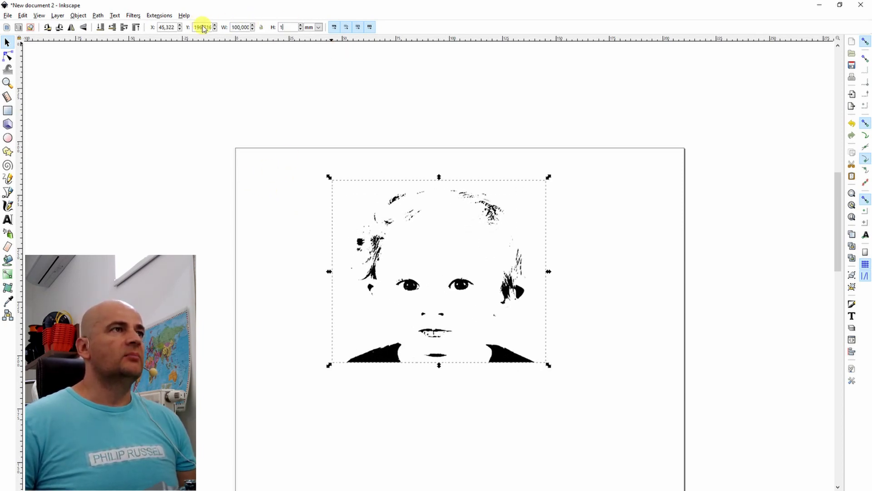
text(00)
key(Return)
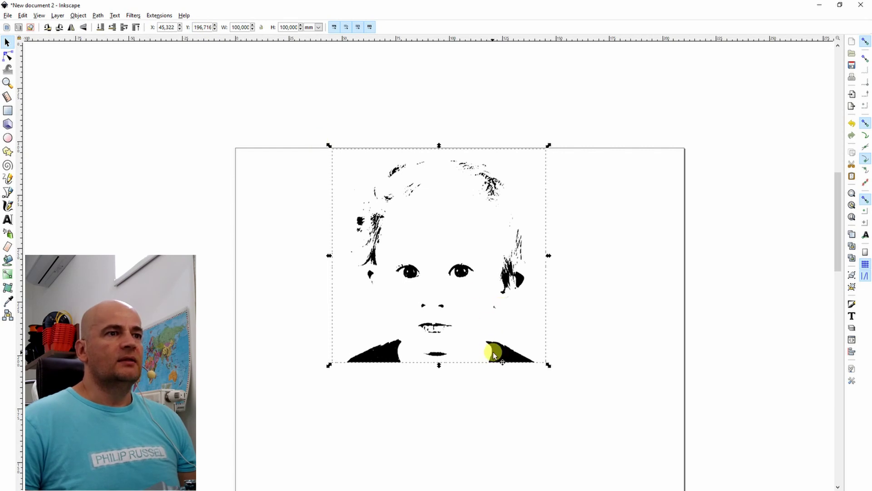
drag(495, 355, 415, 372)
click(553, 357)
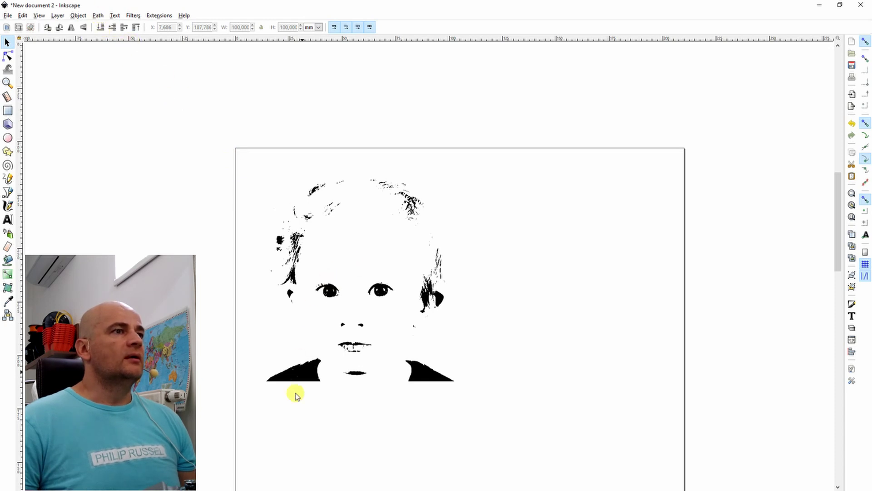
- Trace the portrait bitmap with a brightness cutoff of 0.450, and close the Trace Bitmap dialog
click(302, 378)
click(97, 15)
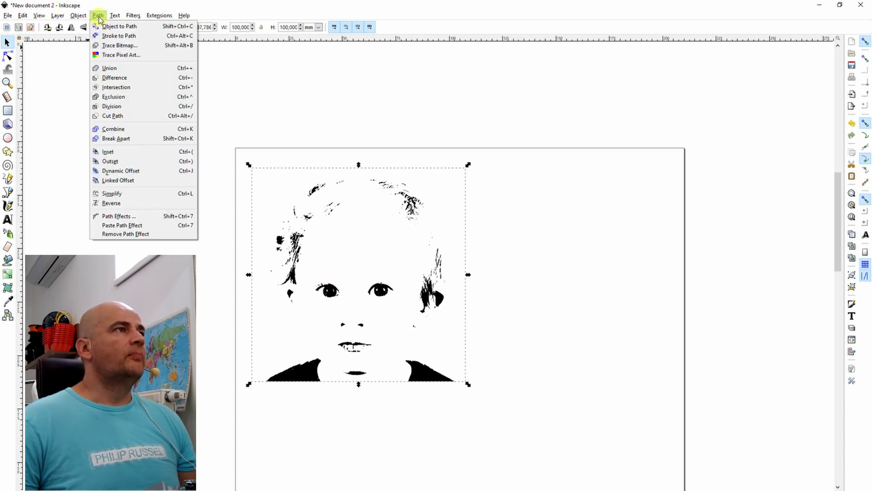
click(109, 46)
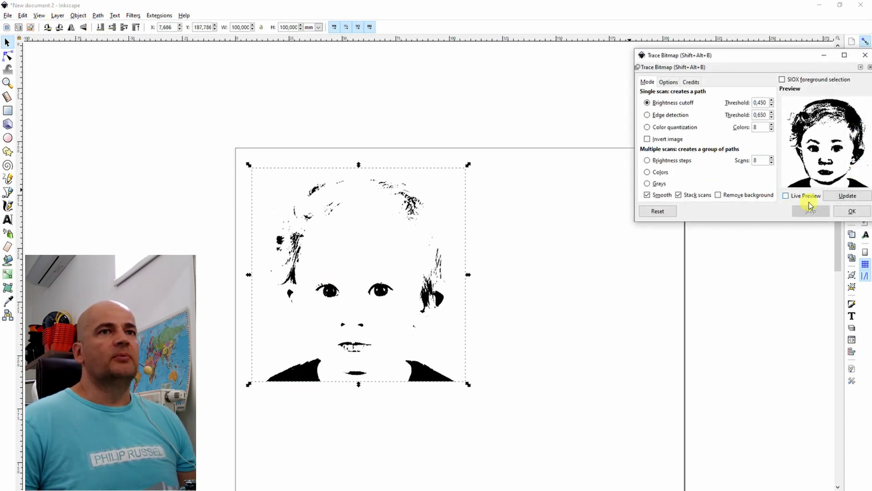
click(848, 211)
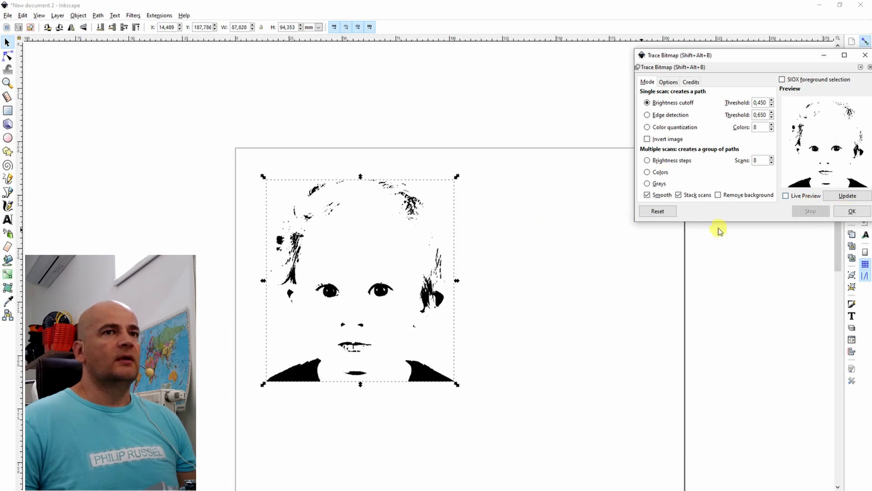
drag(769, 55, 720, 88)
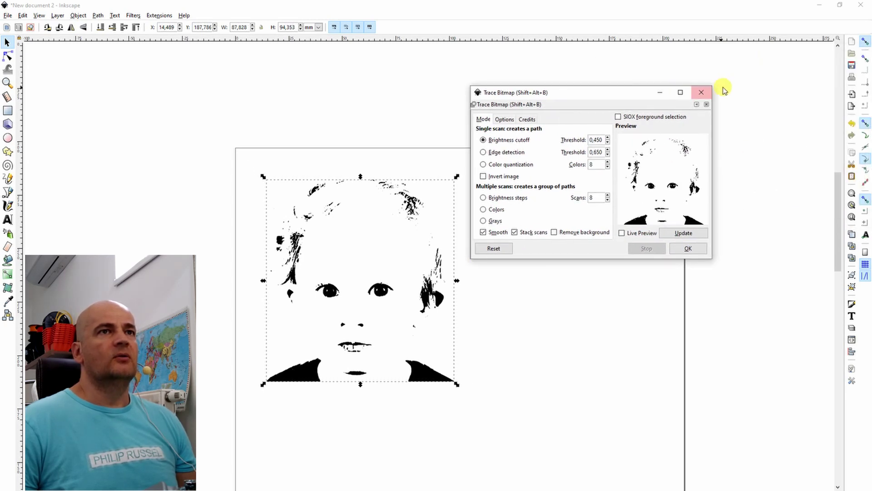
click(703, 93)
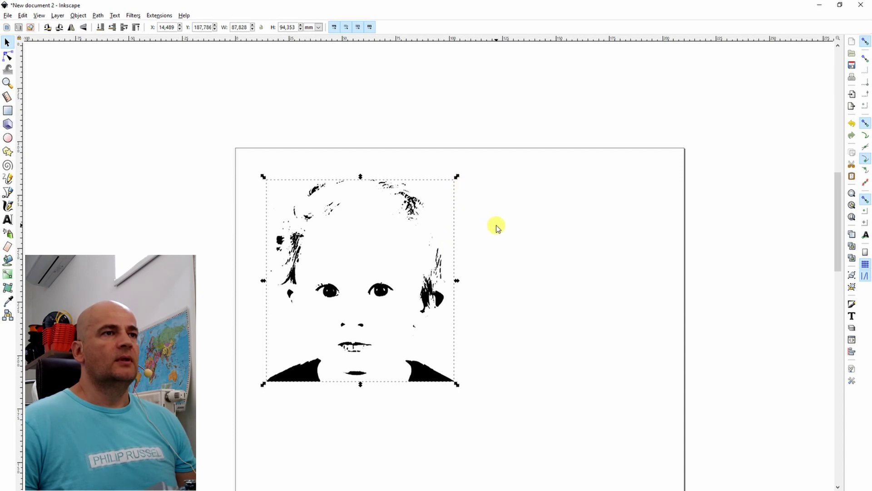
- Move the traced portrait to the right of the original bitmap and delete the pixelated original
drag(395, 250, 553, 311)
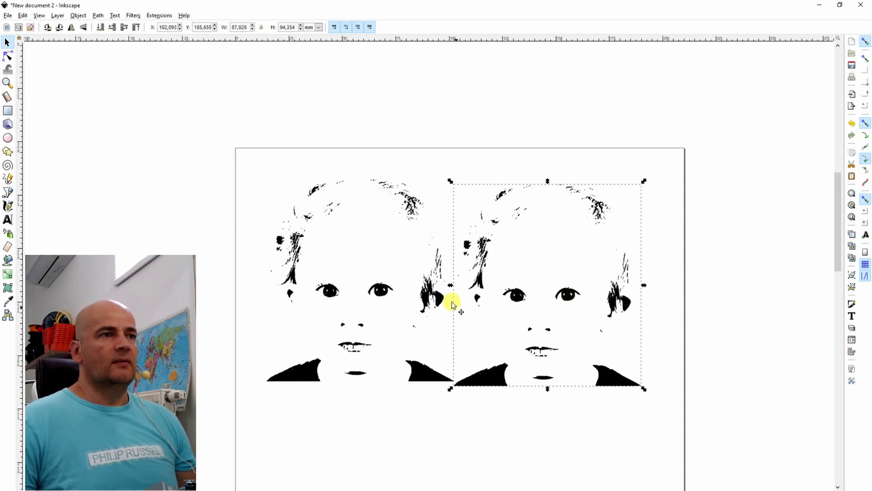
ctrl+scroll(452, 303, up, 6)
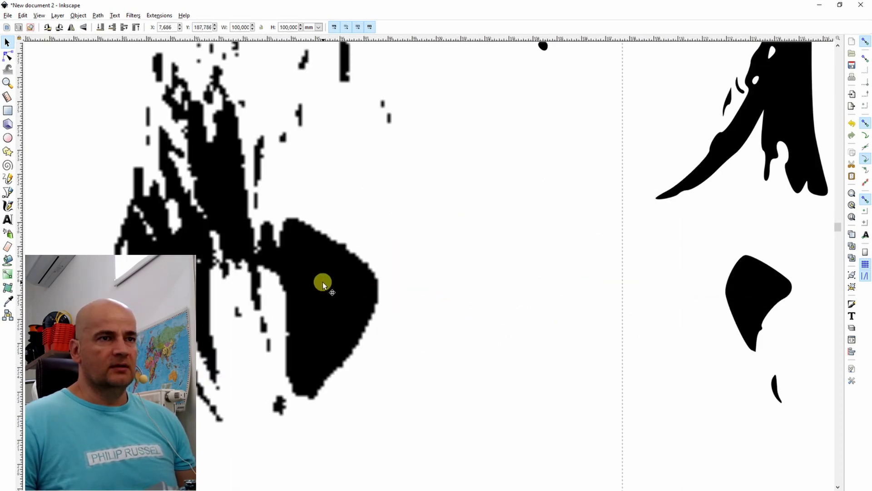
key(Delete)
ctrl+scroll(326, 285, down, 5)
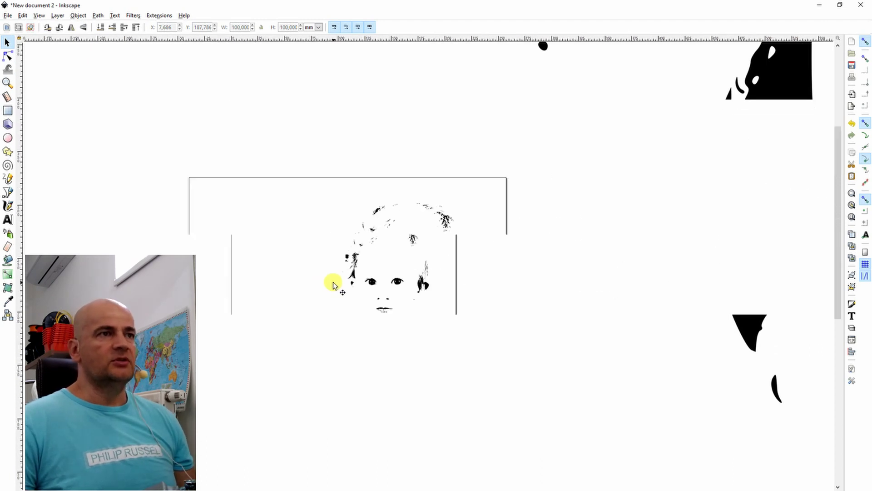
- Place the traced portrait near the page's upper-left corner and simplify its path
drag(356, 283, 277, 278)
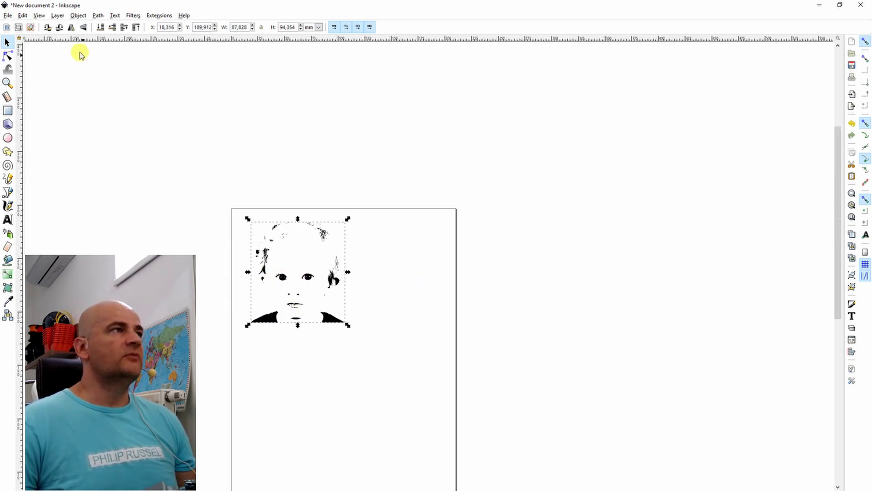
click(98, 15)
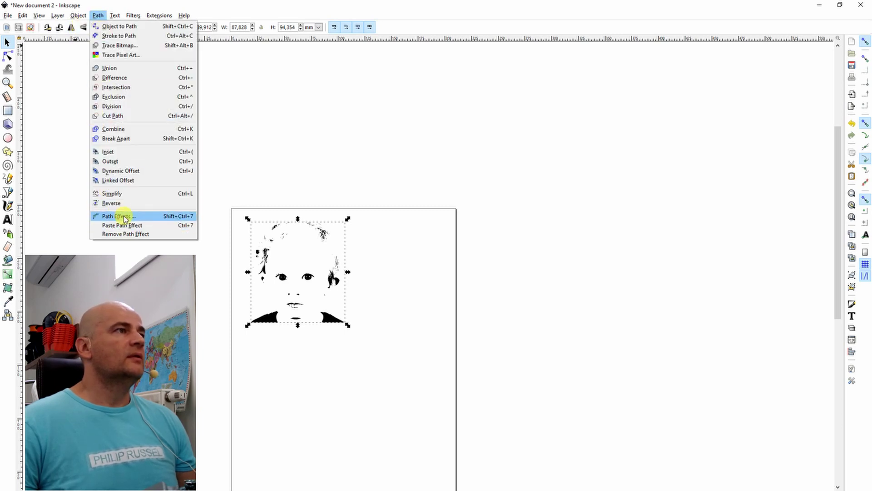
click(127, 194)
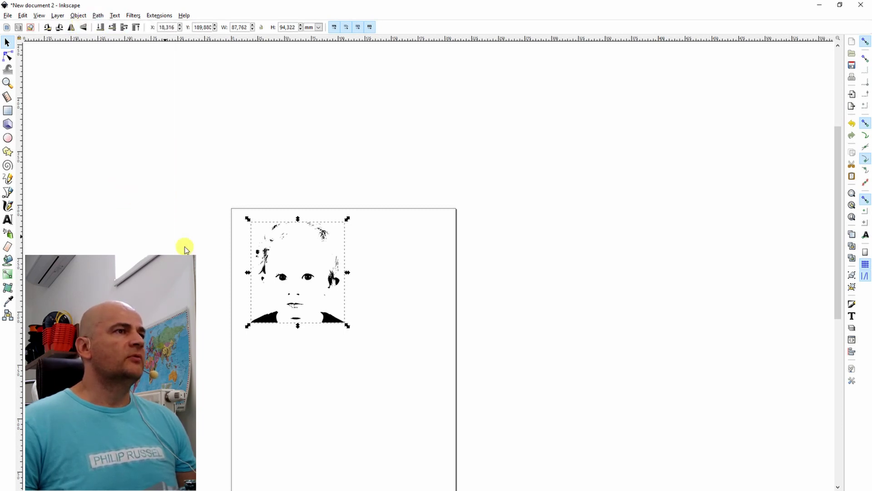
- Enter layer_2 as the file name for an Inkscape SVG in the puzle folder, and cancel the save
click(7, 15)
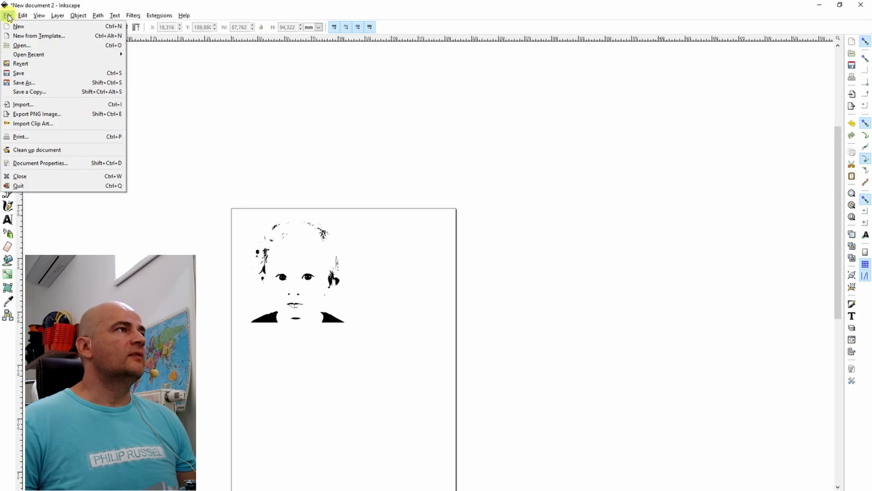
click(33, 82)
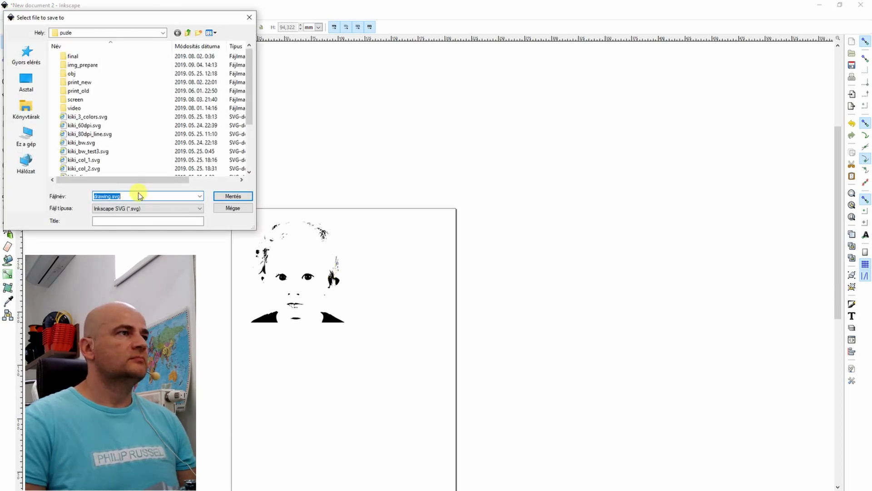
text(layer_2)
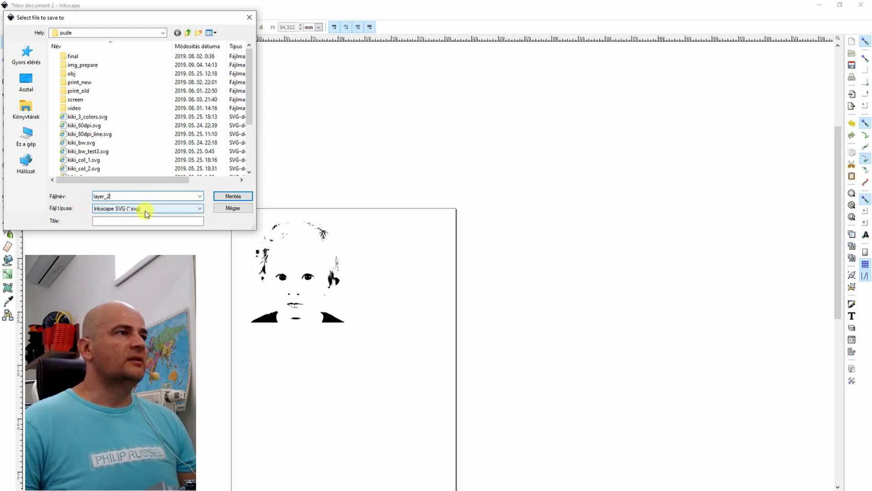
click(230, 209)
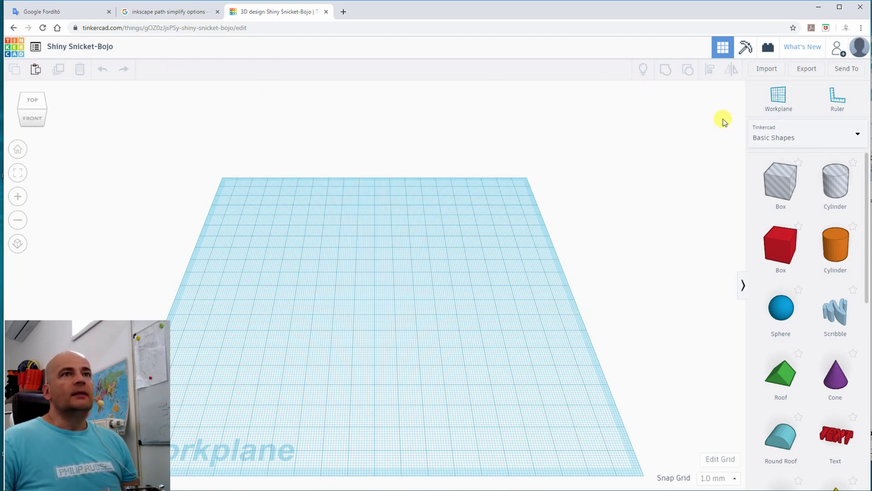
- In Tinkercad, import kiki_col_1.svg from the puzle folder, centred on the artboard at scale 100
click(766, 69)
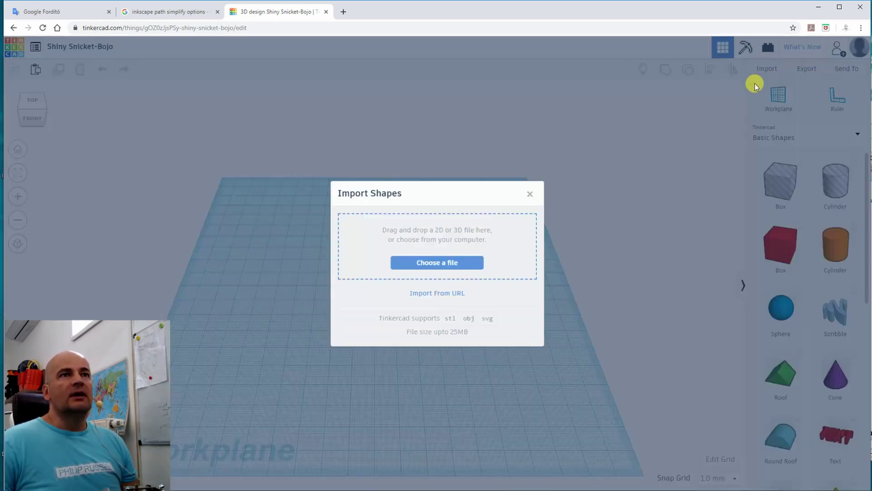
click(429, 264)
click(113, 179)
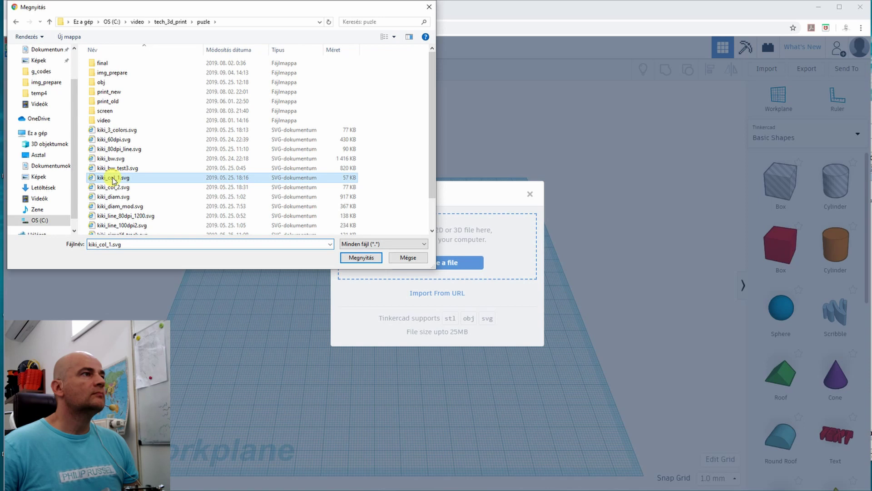
click(360, 258)
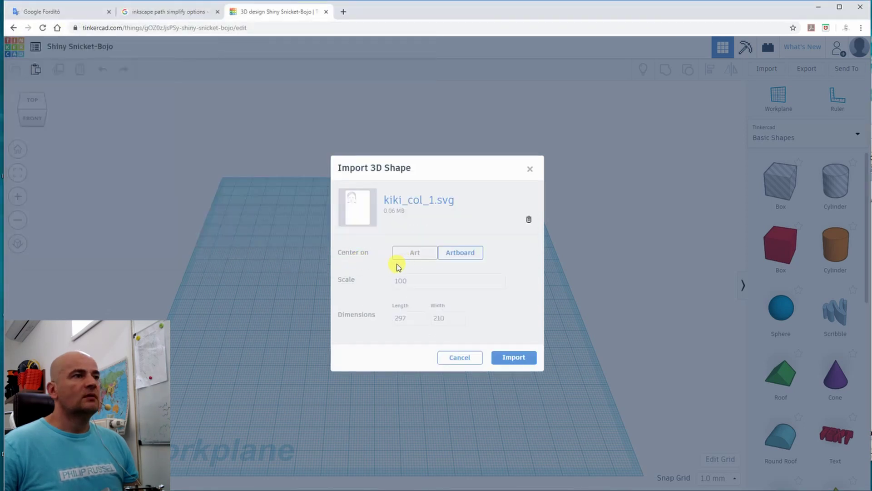
click(514, 358)
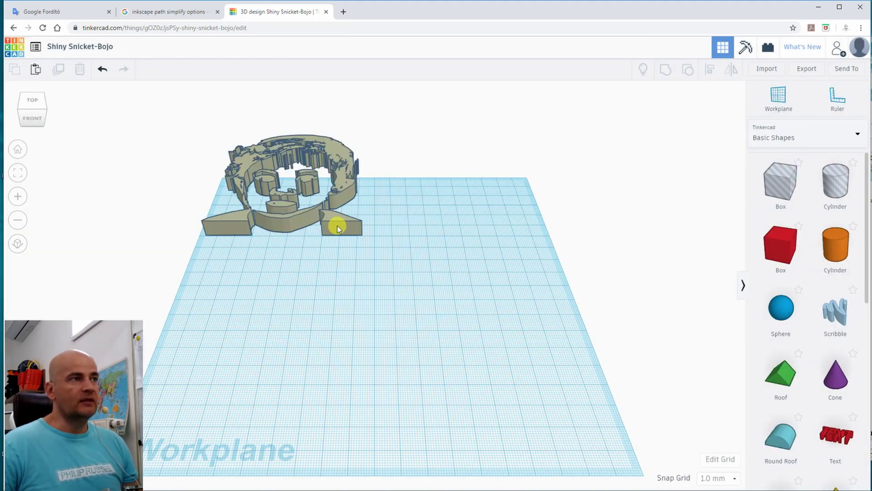
- Move the imported portrait shape to the middle of the workplane and lower its height to 1 mm
drag(332, 211, 461, 344)
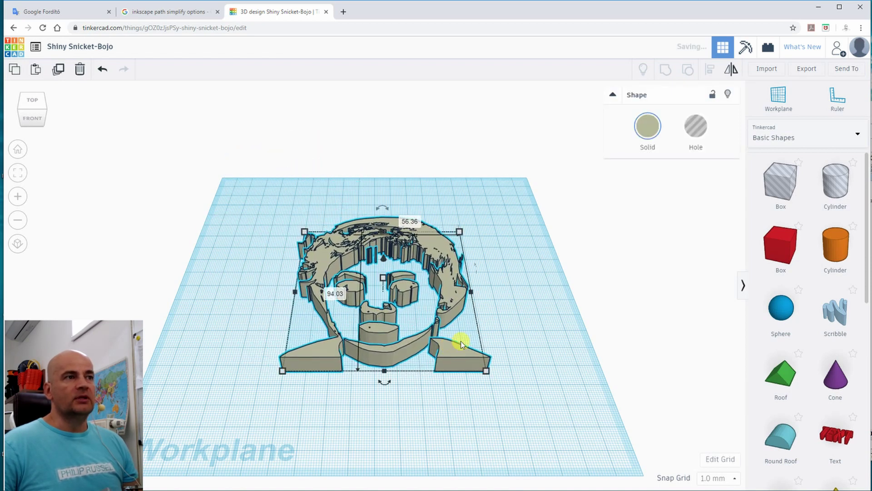
click(521, 317)
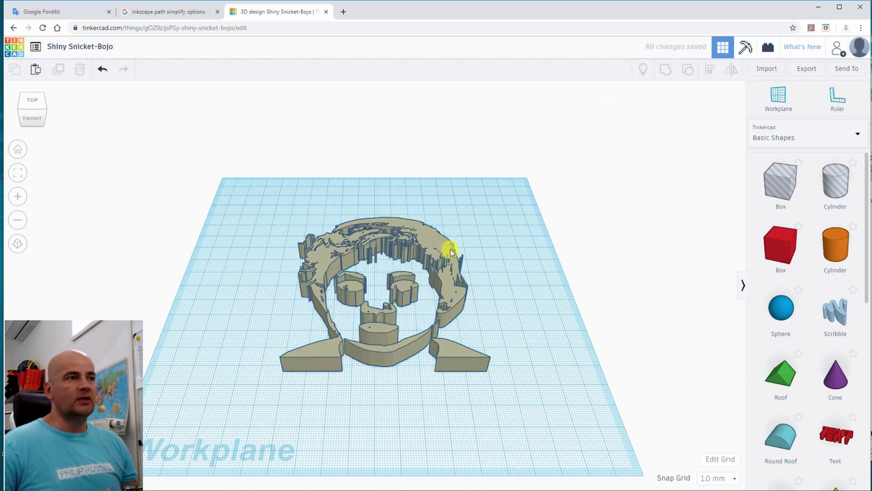
right_drag(498, 261, 474, 261)
scroll(389, 282, up, 6)
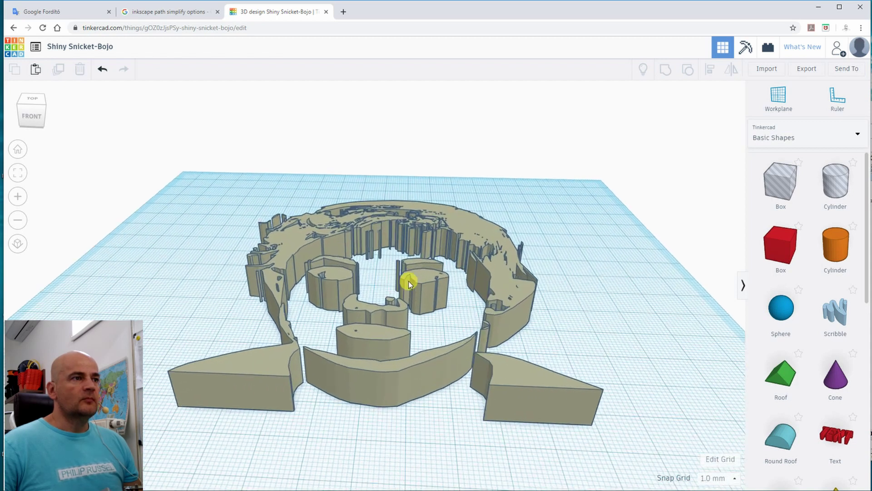
click(432, 274)
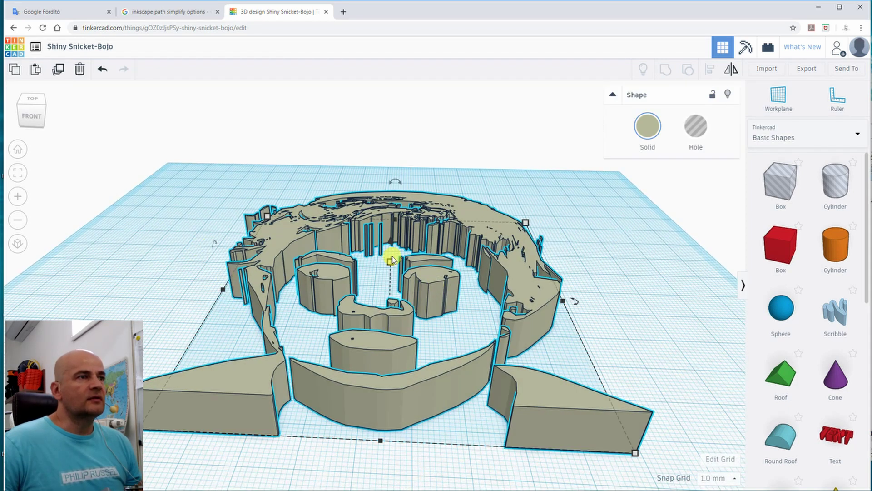
drag(391, 263, 390, 292)
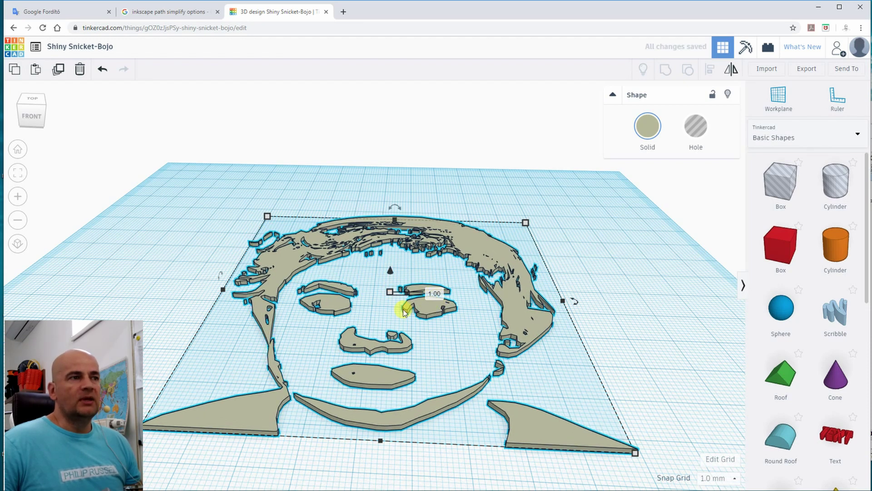
- Set the snap grid to 0.1 mm and reduce the portrait shape's height to 0.2 mm
scroll(430, 308, up, 5)
scroll(403, 311, up, 2)
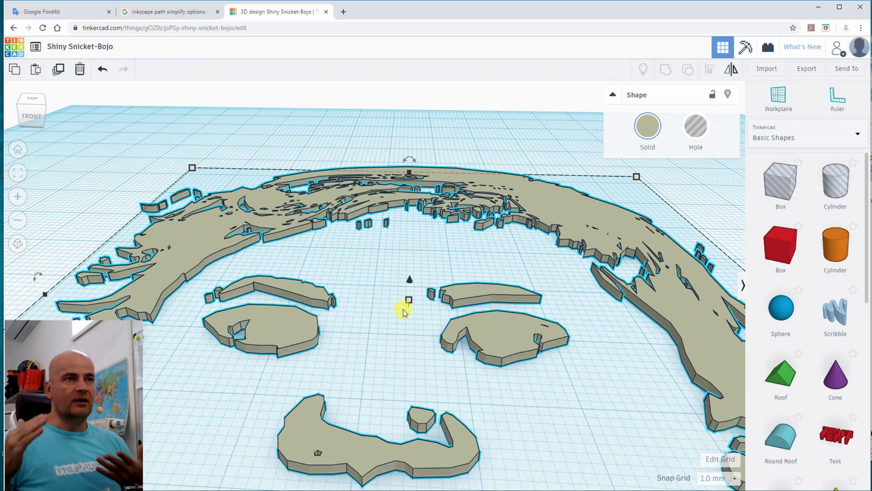
click(722, 478)
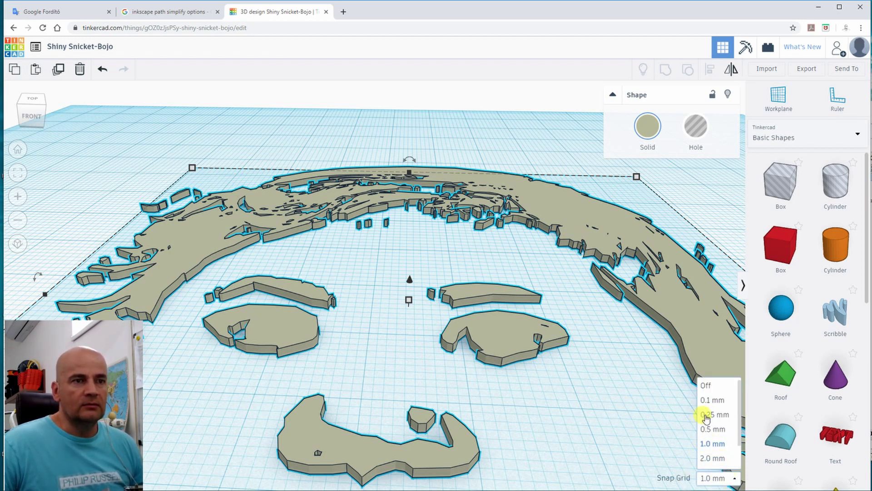
click(710, 400)
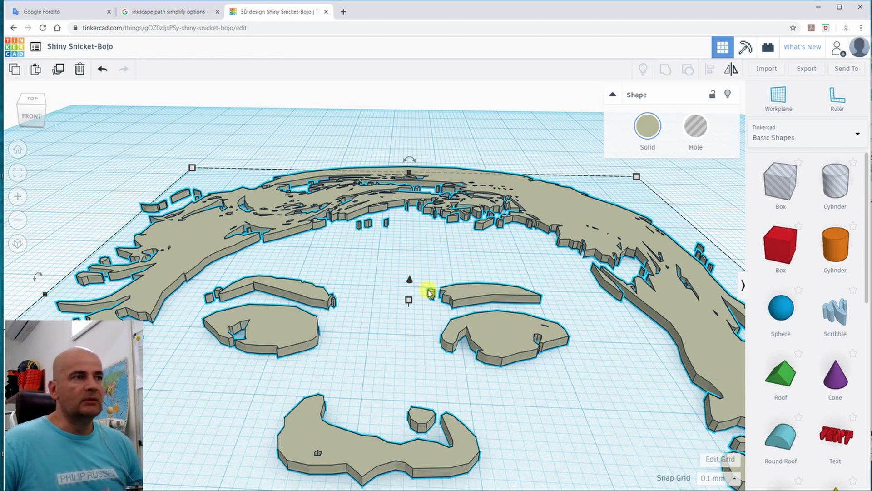
scroll(427, 293, up, 5)
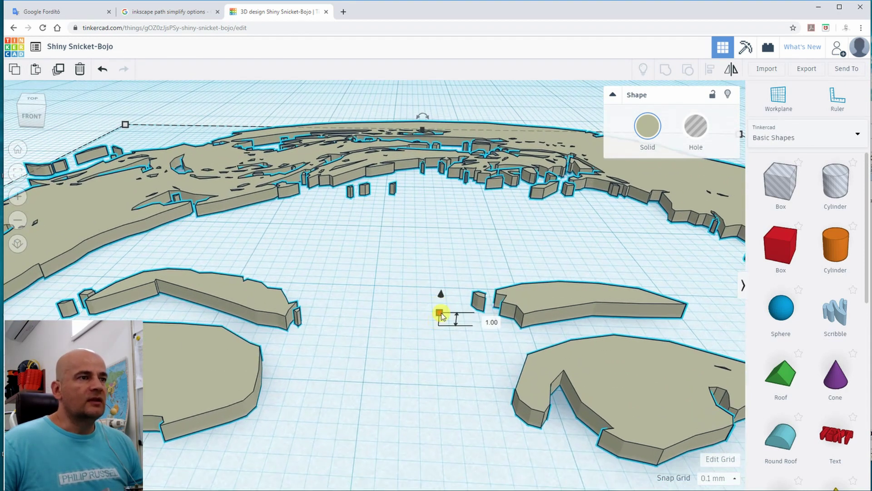
drag(439, 313, 439, 325)
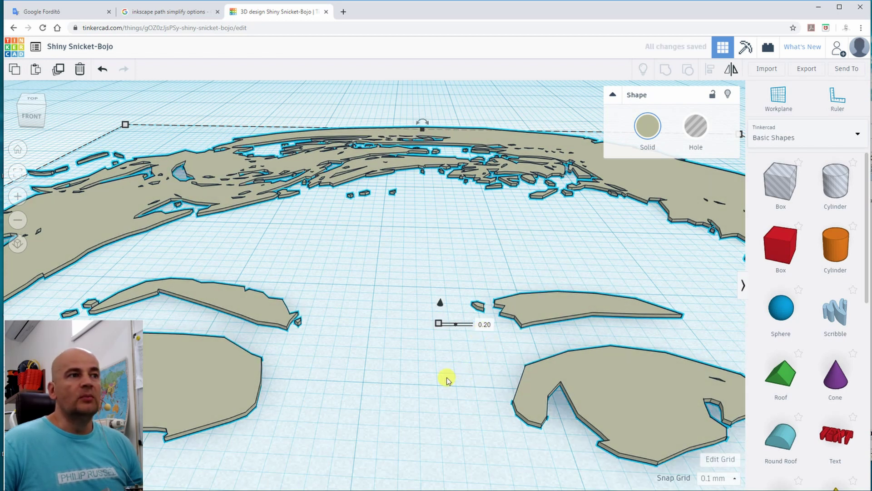
- Deselect the portrait shape, switch to the Kira 2 colors design and inspect its visible portrait layers around the eyes
scroll(447, 380, down, 5)
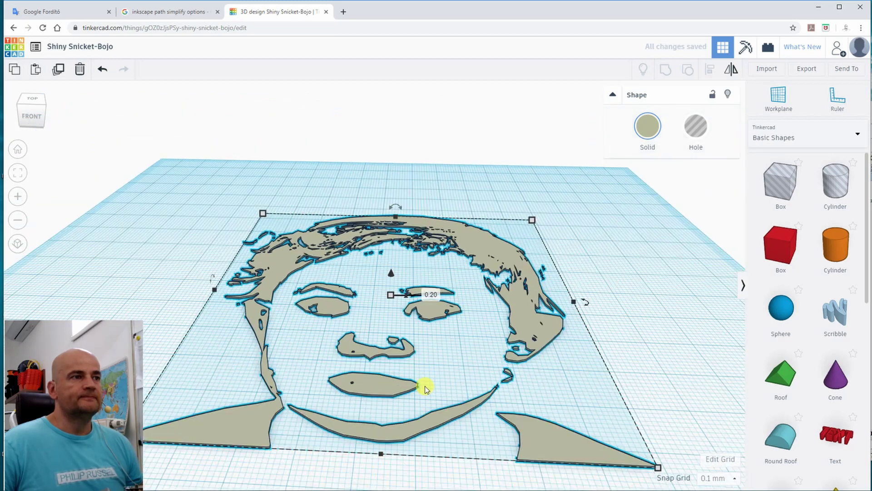
click(611, 353)
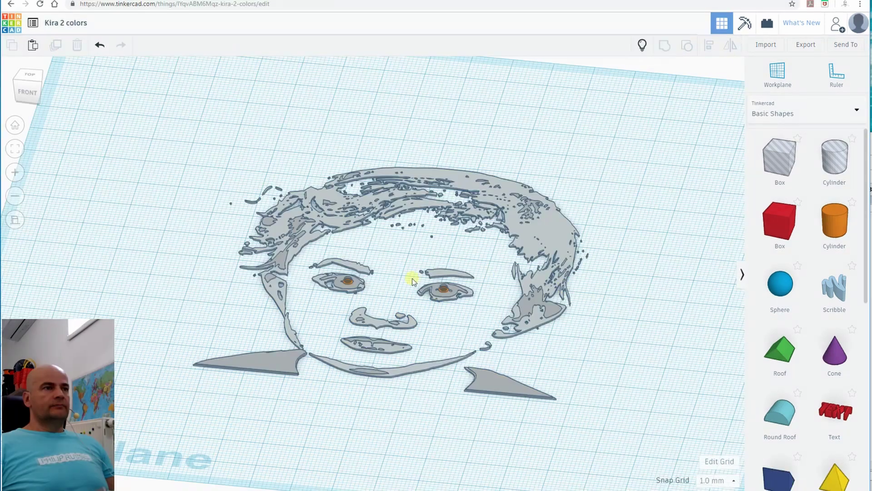
right_drag(616, 271, 616, 296)
scroll(424, 285, up, 3)
scroll(456, 303, up, 3)
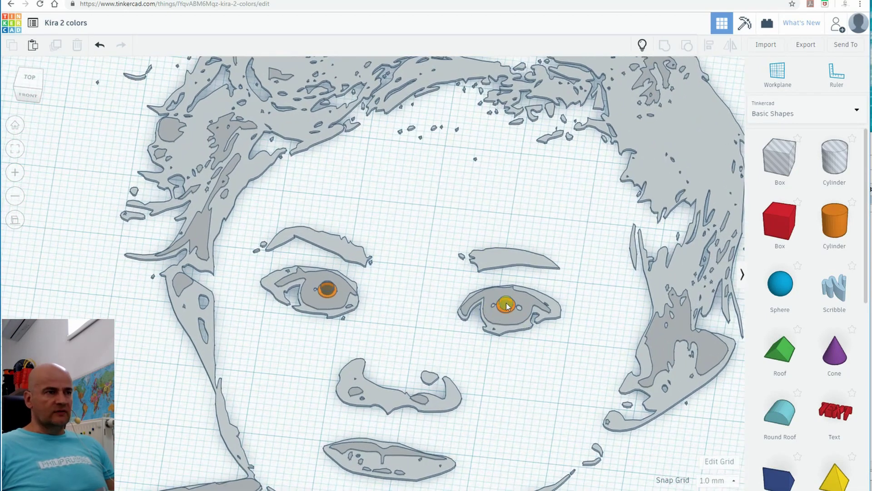
scroll(506, 300, down, 5)
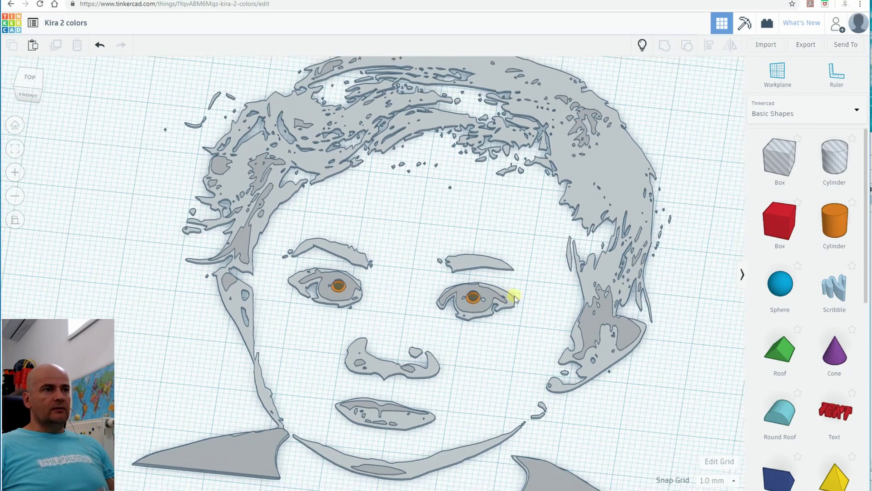
scroll(629, 305, down, 1)
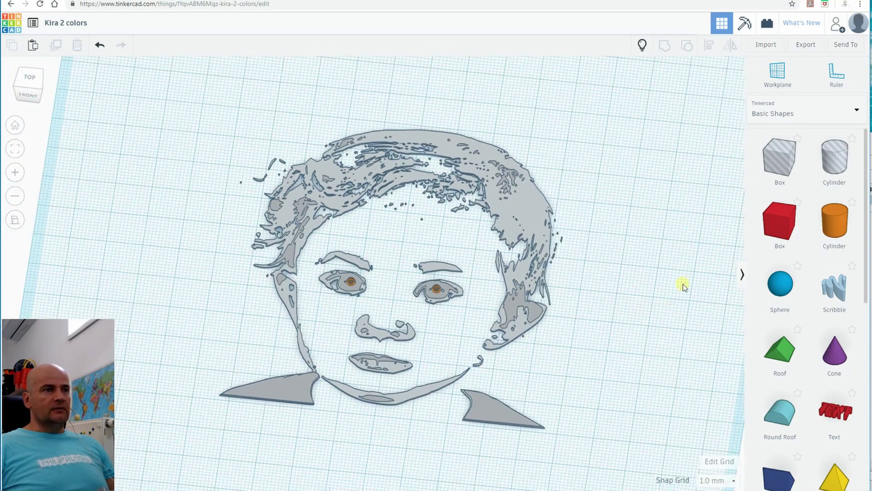
- Show all hidden shapes and group the portrait layers, eye parts, base plate and corner holes into one shape
click(643, 46)
right_drag(637, 387, 611, 344)
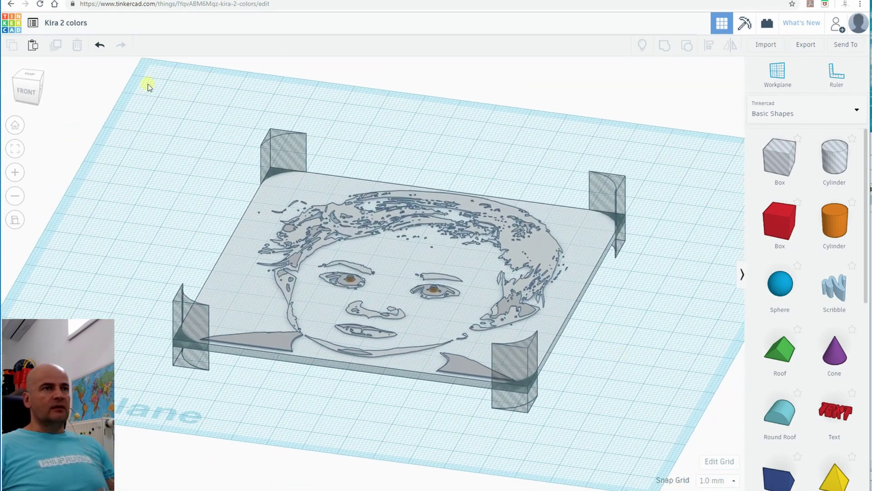
drag(140, 97, 688, 464)
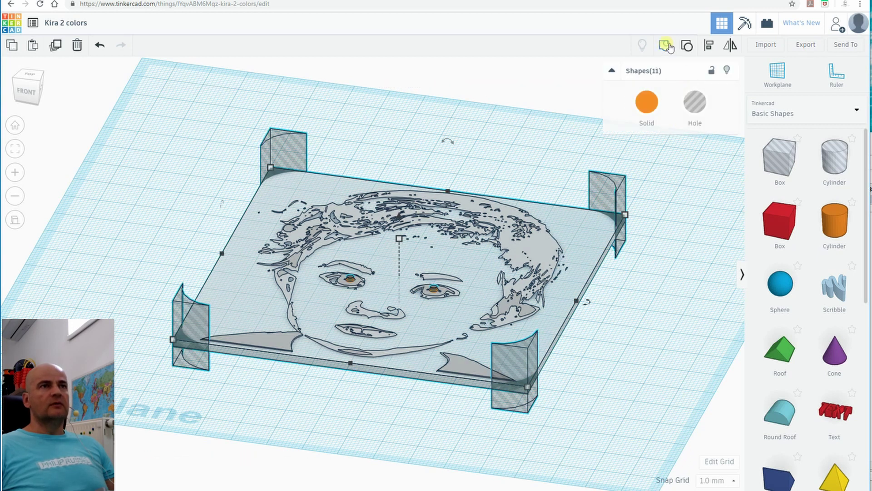
click(659, 53)
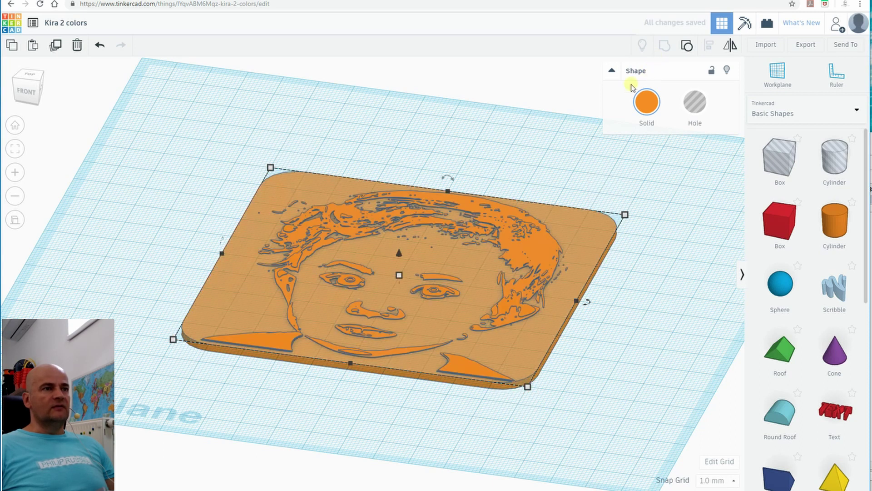
- Deselect the grouped plate and inspect its raised relief up close around the eye and eyebrow
click(522, 176)
scroll(421, 312, up, 5)
scroll(468, 309, up, 5)
scroll(312, 274, up, 4)
scroll(259, 363, up, 1)
scroll(247, 310, down, 3)
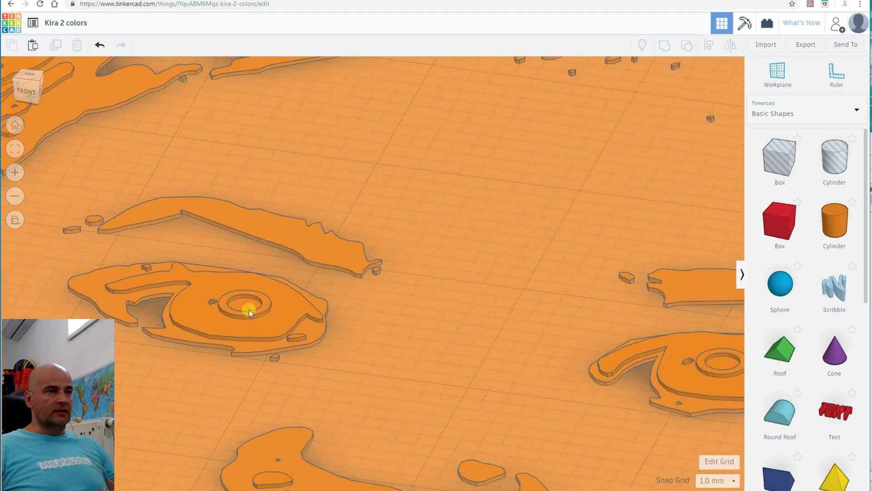
scroll(256, 309, down, 5)
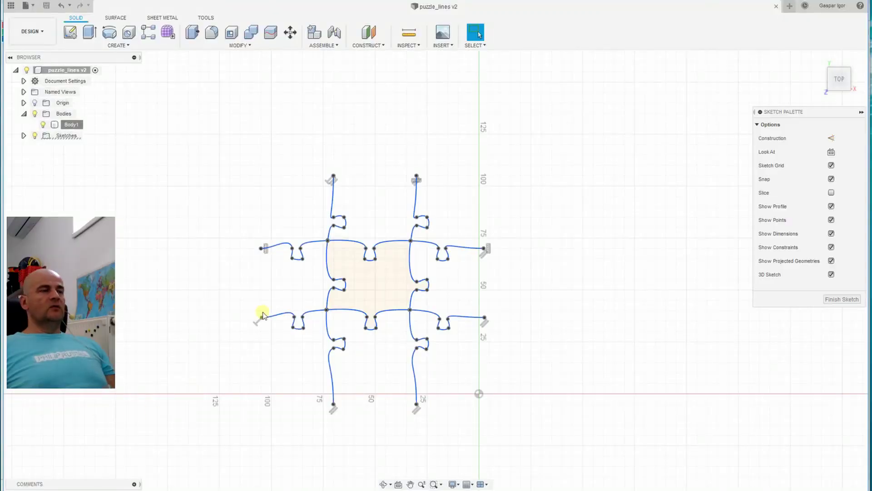
- In Fusion 360, undo the last operation in puzzle_lines v2 and examine the jigsaw curves and their double lines in the sketch
key(ctrl+z)
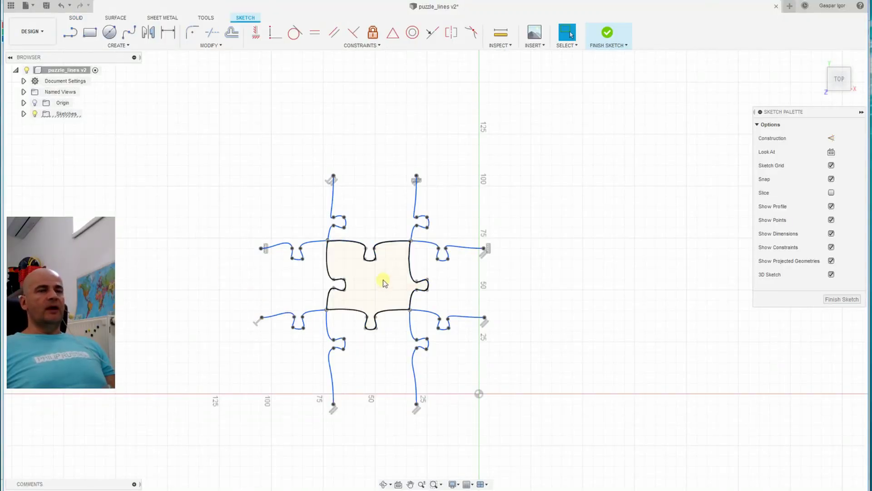
scroll(383, 279, up, 5)
scroll(383, 279, down, 2)
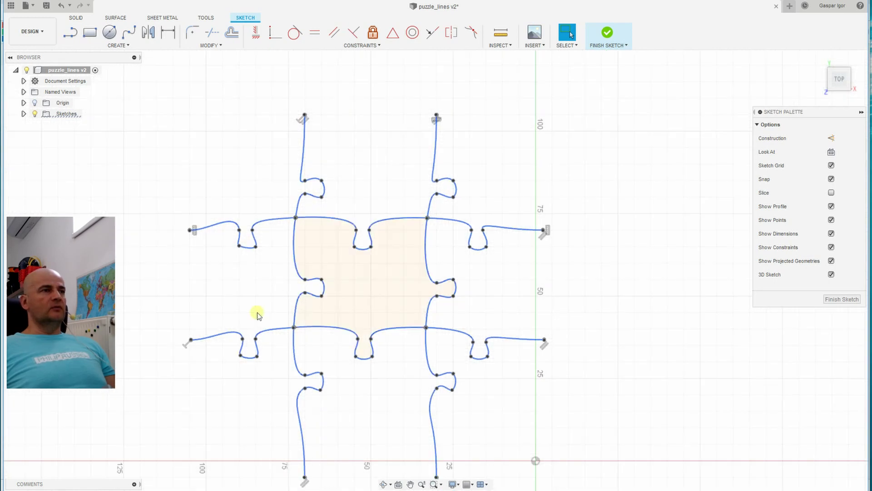
middle_drag(363, 281, 376, 241)
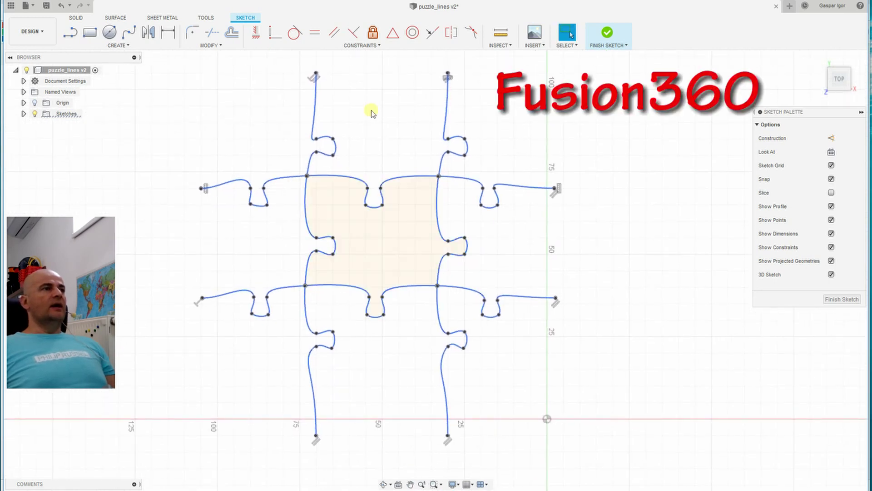
scroll(308, 163, up, 6)
scroll(305, 171, down, 10)
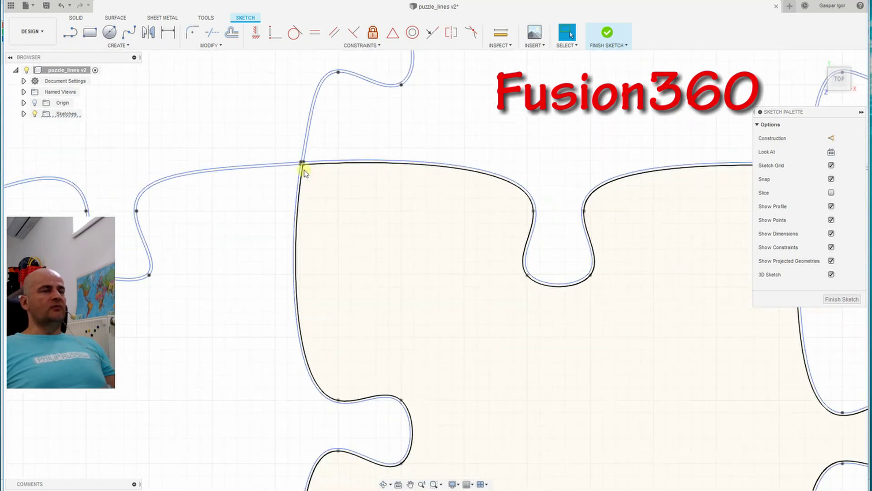
scroll(311, 175, down, 2)
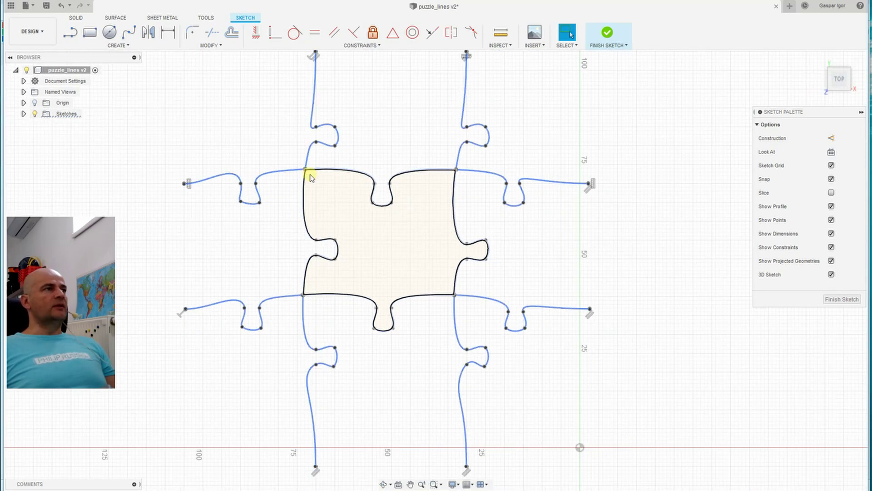
- Look up the fit point and control point spline tools among the sketch creation commands without starting one
click(122, 46)
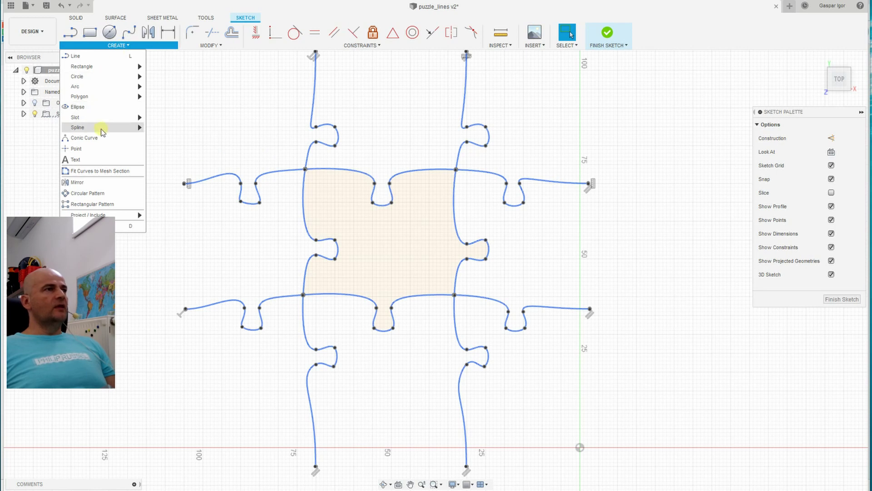
mouse_move(106, 127)
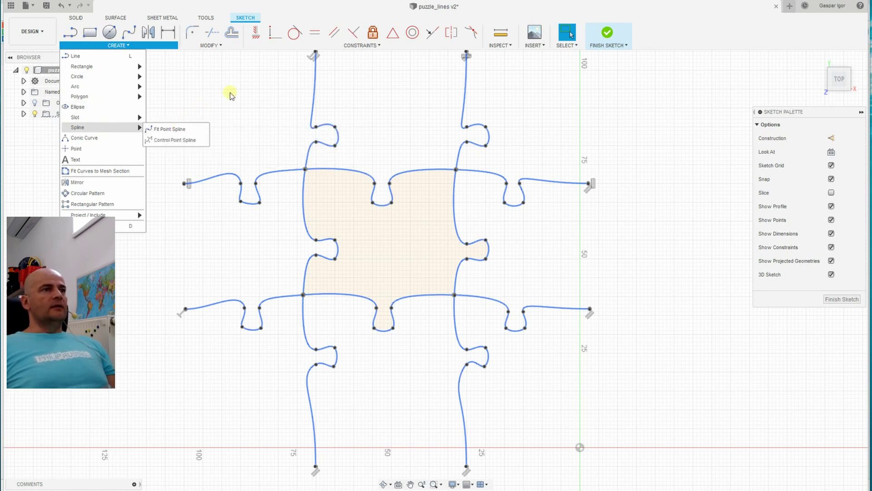
click(254, 110)
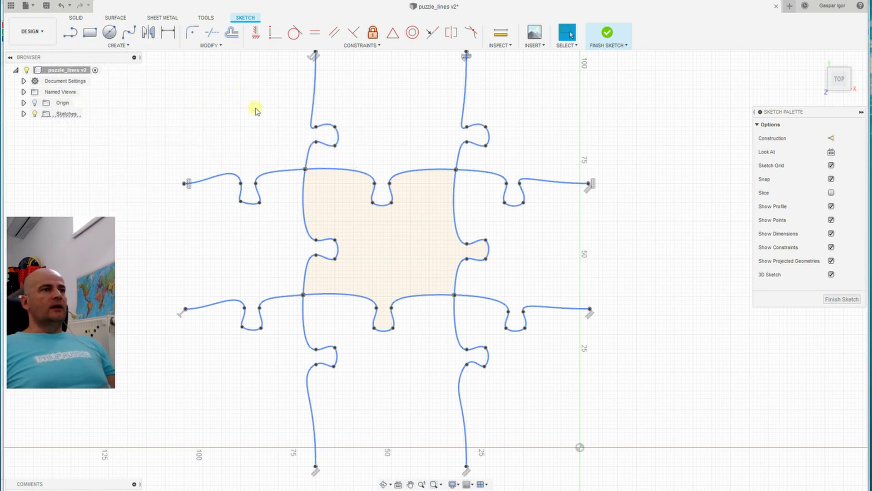
- Finish the puzzle-line sketch, view the extruded walls in 3D and choose a command for Body1
click(615, 28)
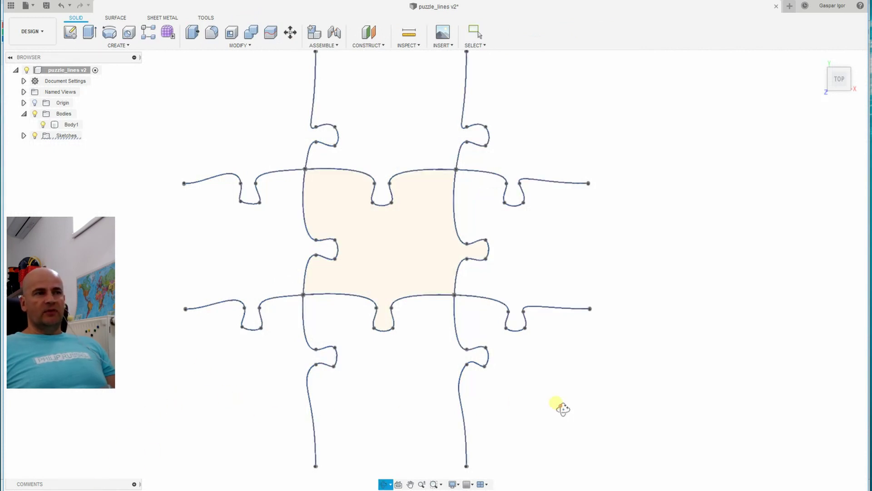
shift+middle_drag(558, 403, 539, 394)
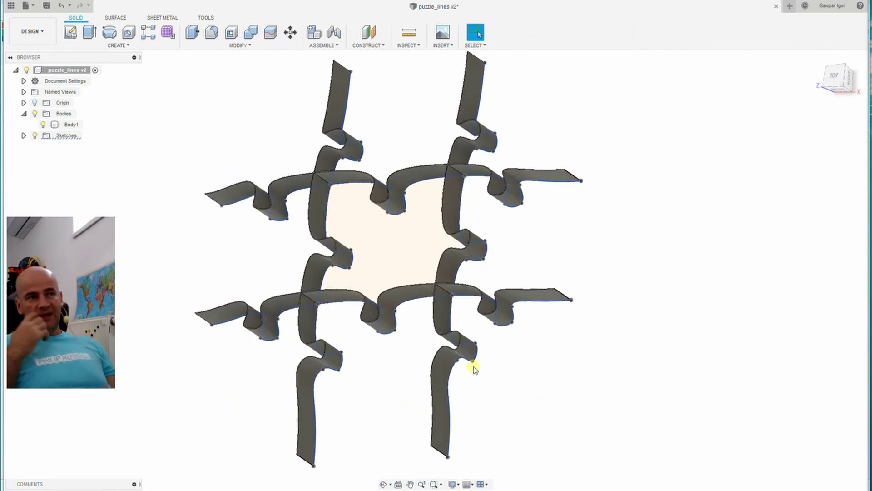
right_click(71, 124)
click(100, 219)
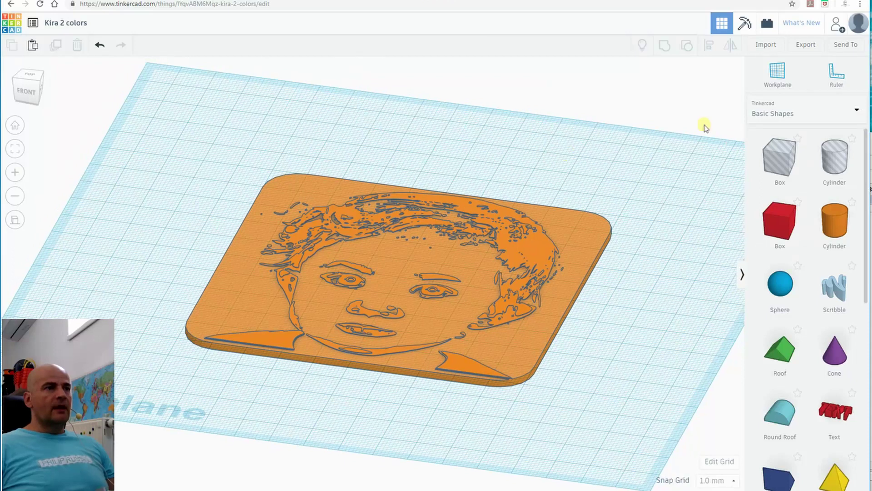
- In Tinkercad, import puzle_lines_jo.stl into the Kira 2 colors design at scale 100
click(767, 44)
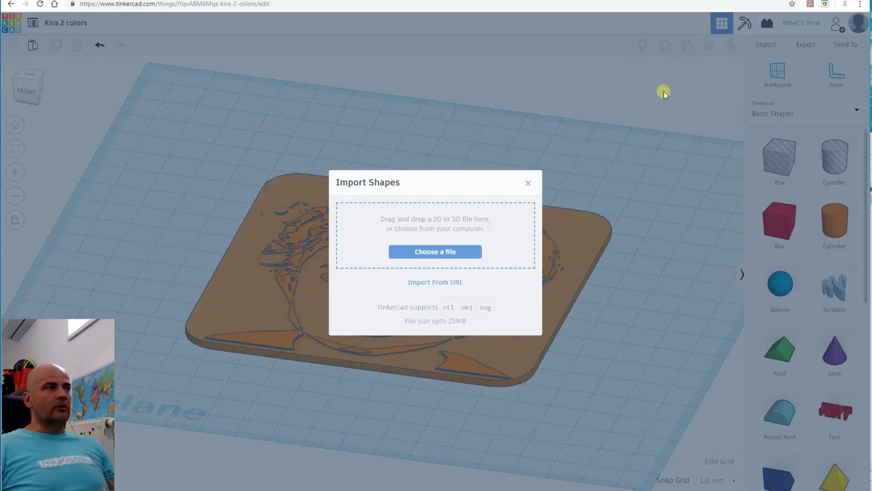
click(445, 252)
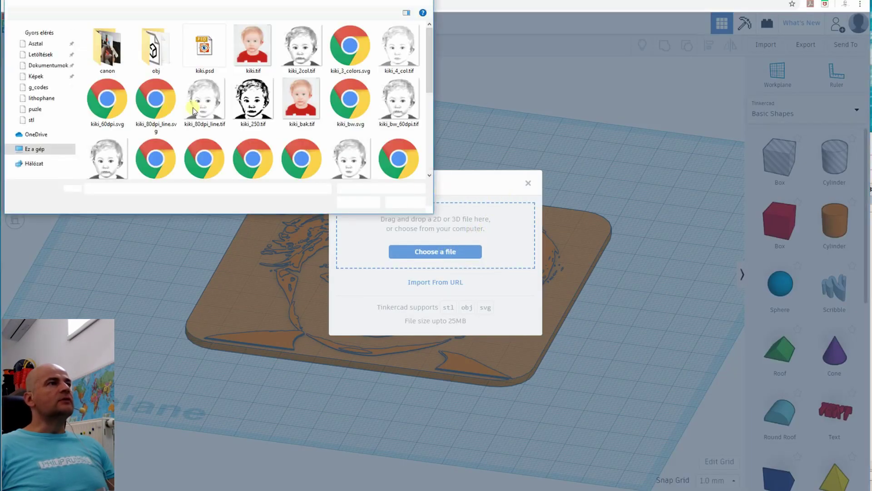
click(200, 98)
scroll(189, 118, down, 3)
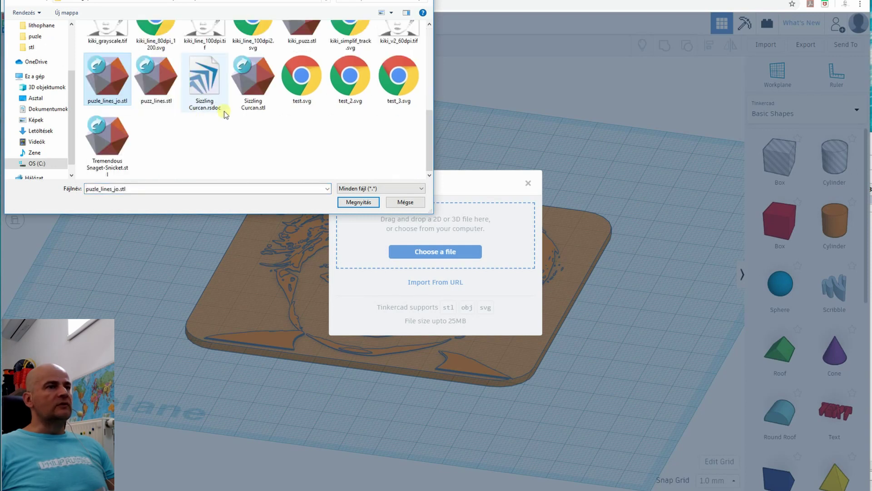
click(117, 82)
click(359, 202)
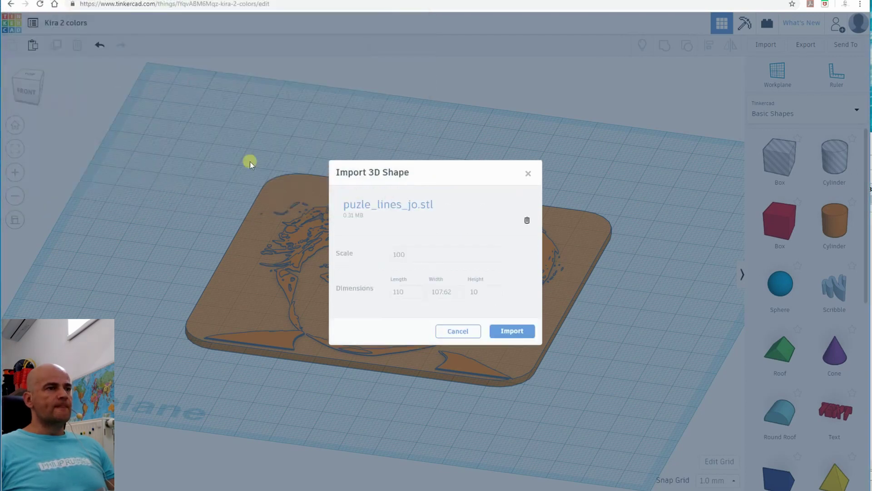
click(511, 331)
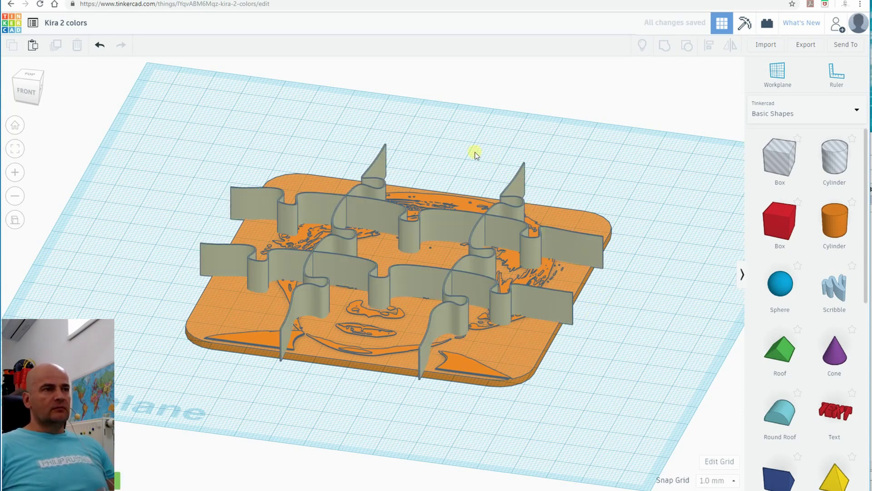
- Lower the imported puzzle walls by 8 mm through the portrait plate and turn them into a hole
right_drag(475, 155, 551, 239)
click(30, 84)
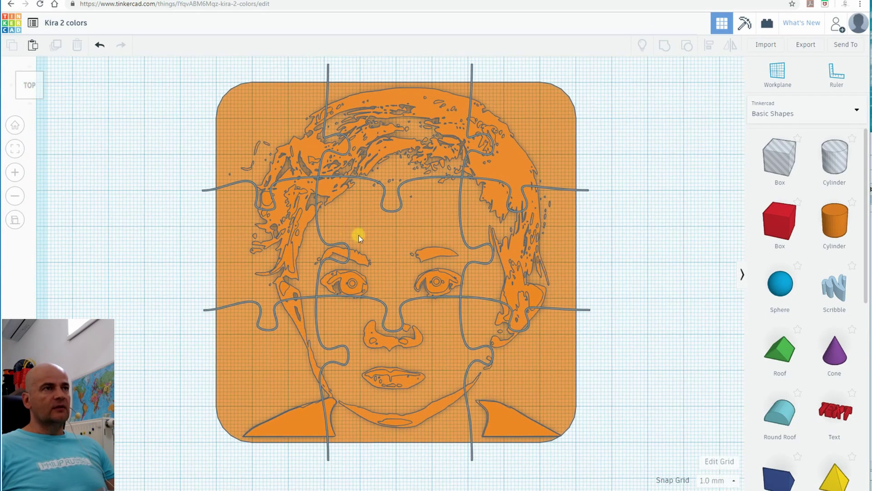
right_drag(356, 236, 547, 243)
click(494, 289)
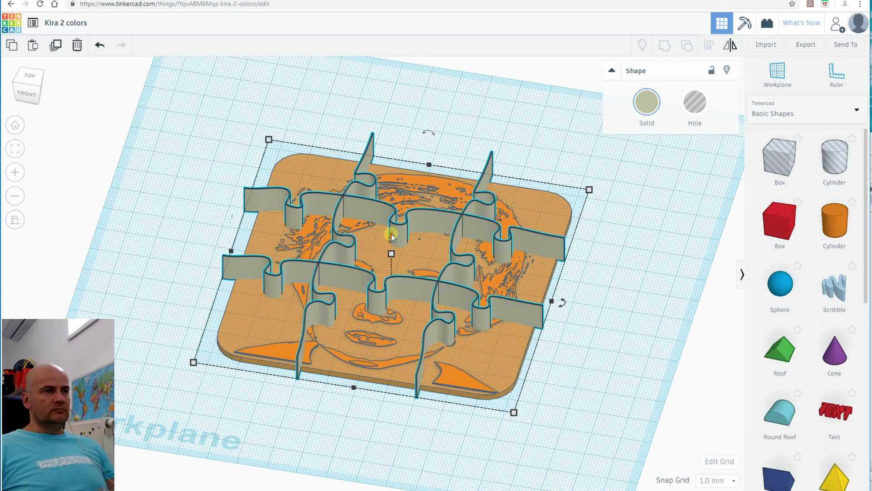
drag(391, 236, 392, 250)
click(695, 102)
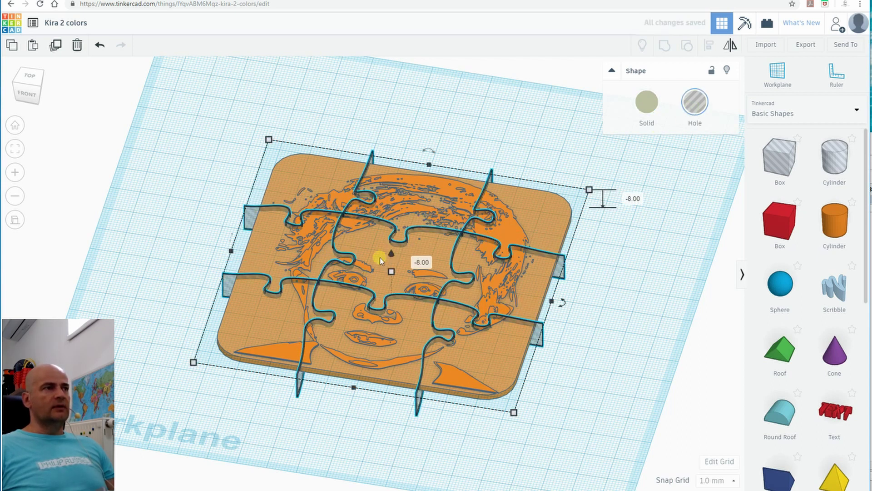
- Group the puzzle-line hole with the portrait plate to cut it into jigsaw pieces, and deselect the result
click(193, 153)
drag(189, 99, 614, 446)
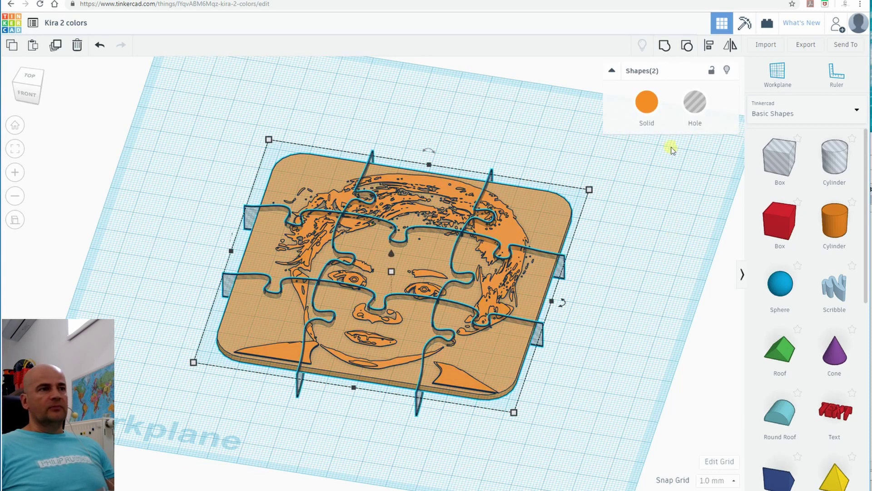
click(665, 46)
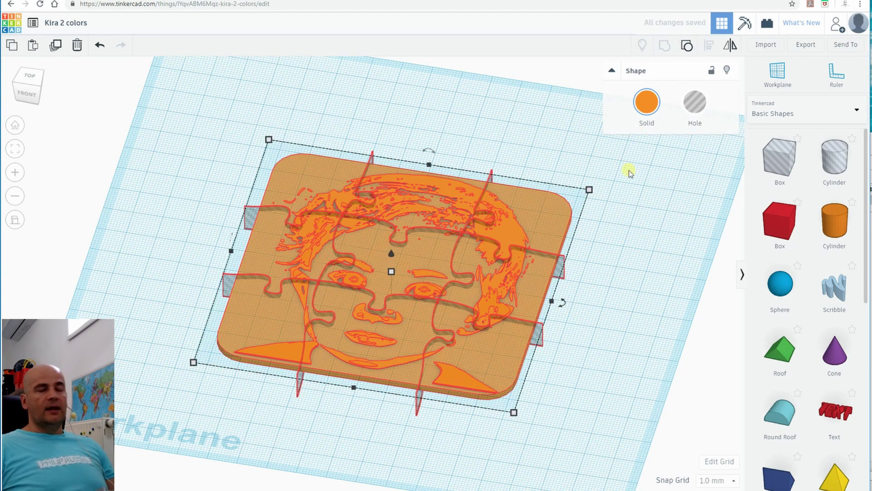
click(606, 299)
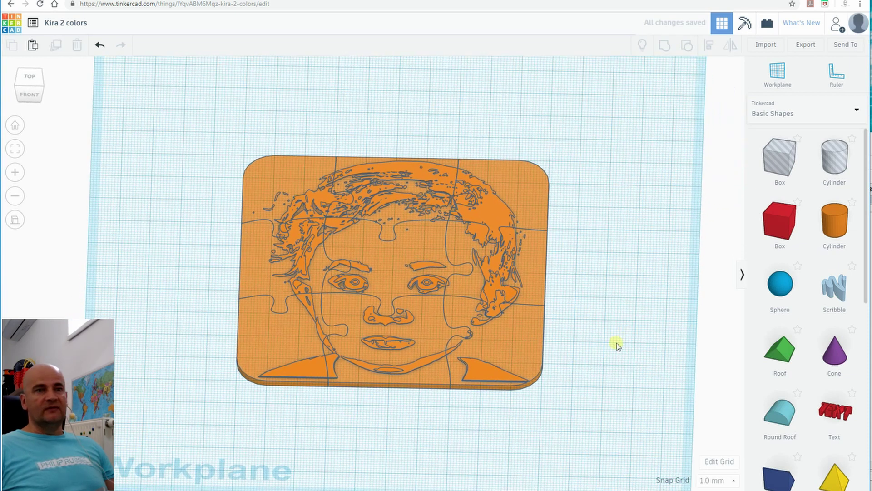
- Inspect the cut puzzle lines across the portrait plate, from above and up close around the eyes and nose
scroll(391, 206, up, 3)
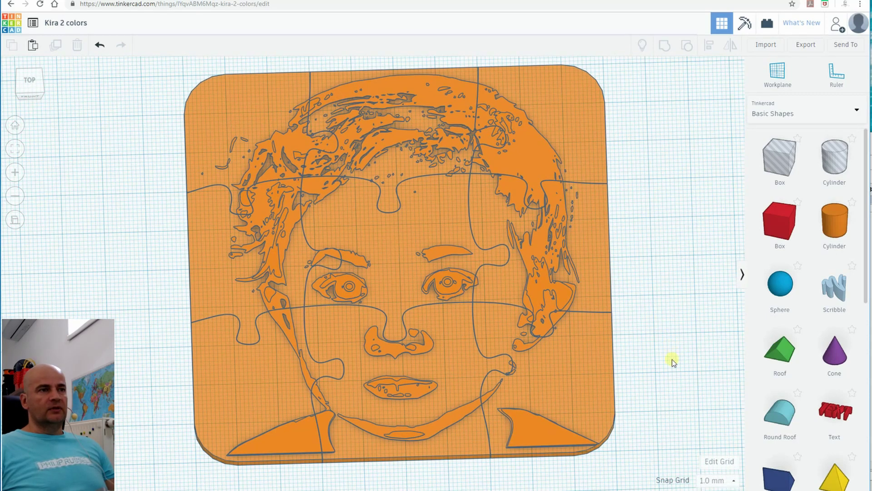
right_drag(669, 361, 454, 288)
scroll(454, 290, up, 5)
scroll(277, 313, up, 1)
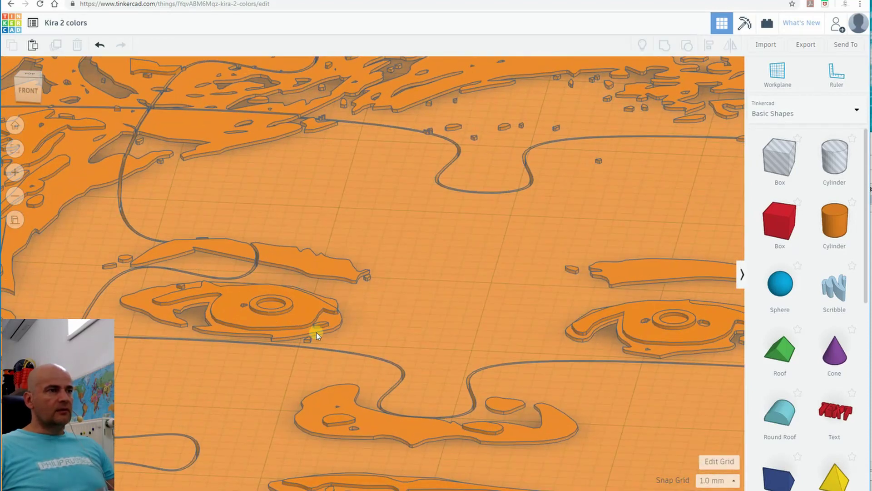
scroll(341, 304, down, 10)
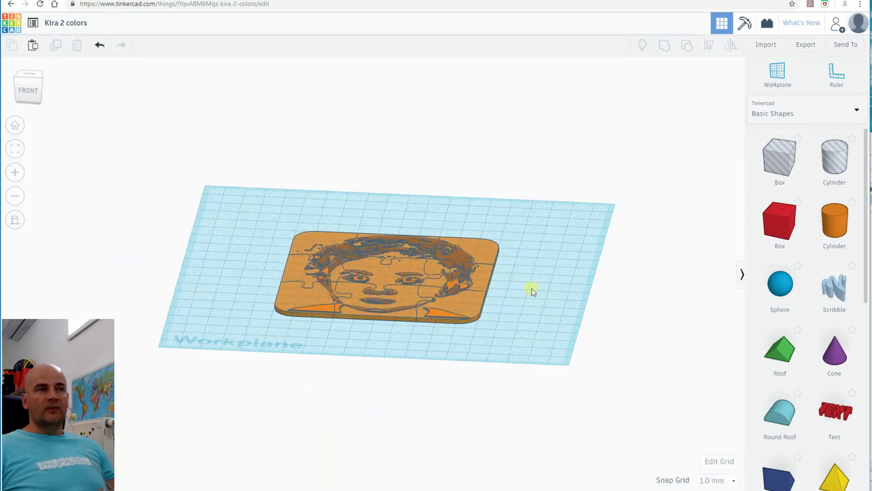
right_drag(531, 288, 545, 317)
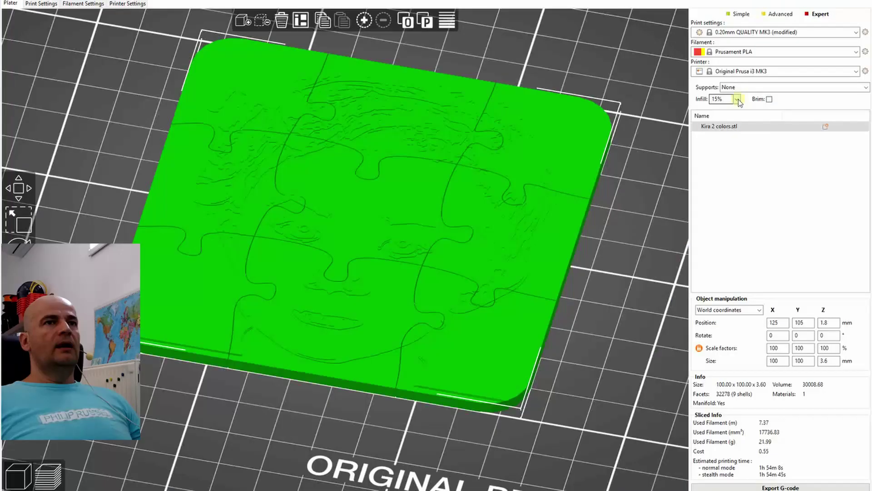
- In the Prusa slicer, set the infill of Kira 2 colors.stl to 15% and show the sliced layer preview
click(737, 99)
click(736, 99)
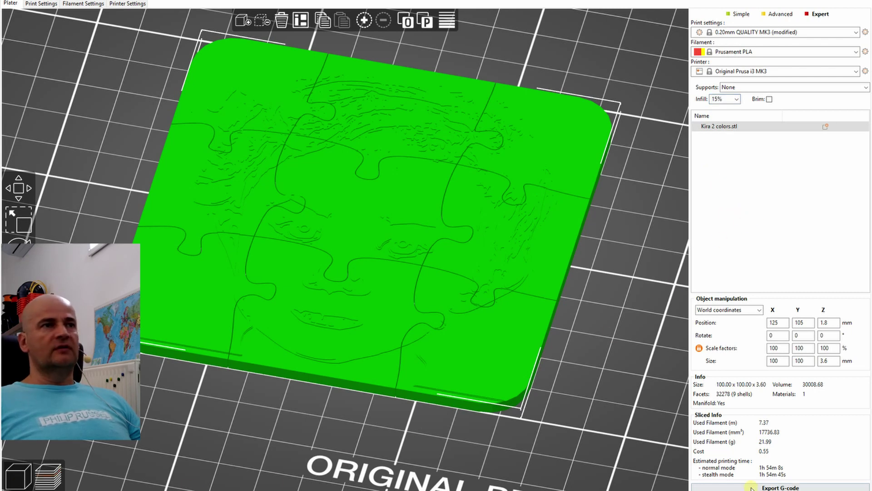
click(48, 475)
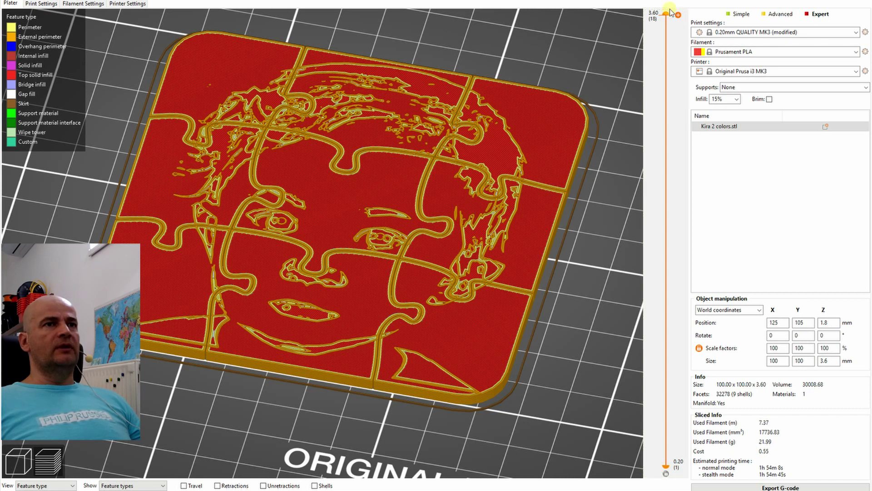
- Examine the portrait's sliced layers at 3.2, 3.4 and 3.6 mm, including the eye and nose details up close
drag(668, 17, 669, 74)
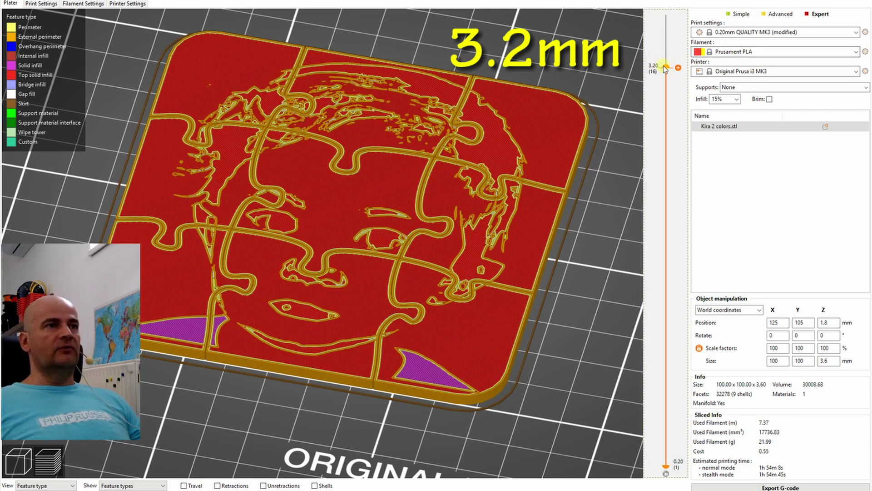
scroll(670, 59, up, 1)
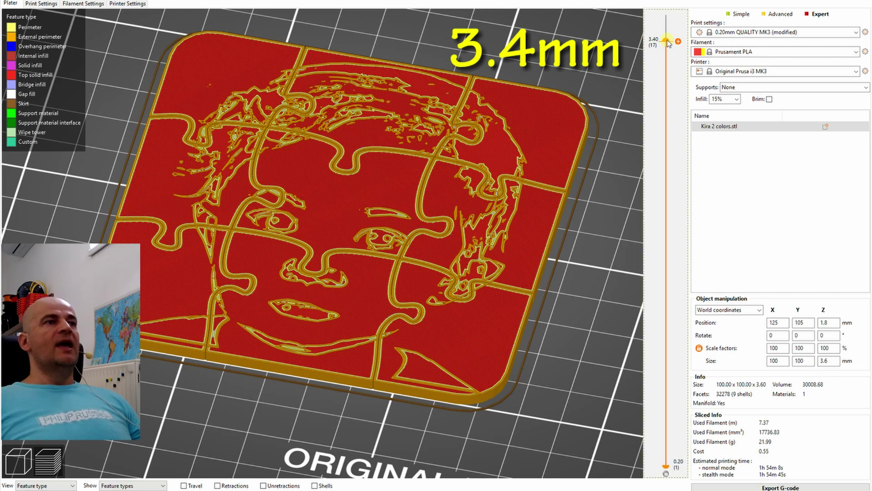
scroll(669, 41, up, 1)
scroll(377, 245, up, 5)
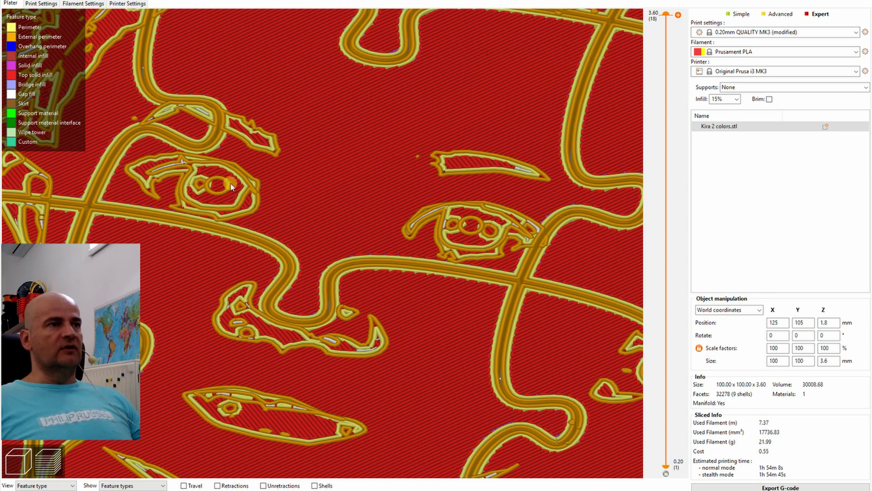
scroll(414, 204, down, 6)
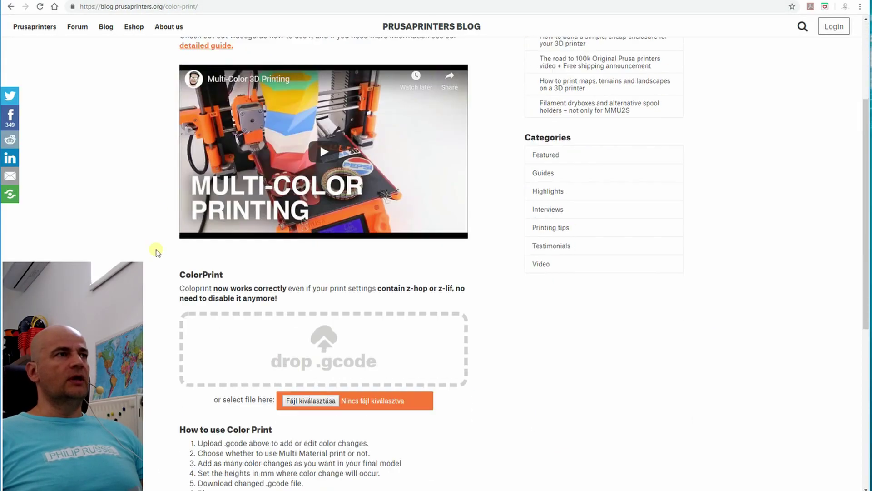
- On the PrusaPrinters ColorPrint page, load Kira 2 colors_0.2mm_PLA_MK3_1h54m.gcode from the c:\3d_print\g_codes folder in Total Commander
scroll(193, 235, down, 3)
key(alt+Tab)
key(alt+Tab)
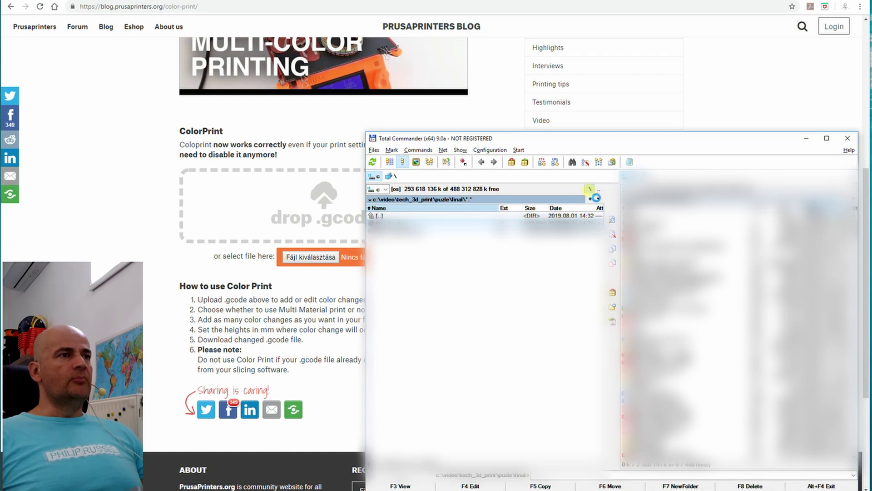
click(589, 190)
double_click(395, 224)
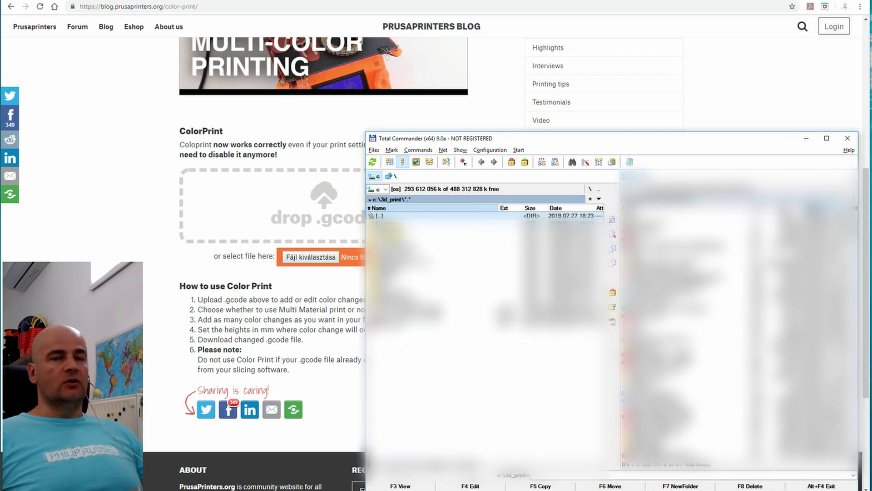
double_click(396, 224)
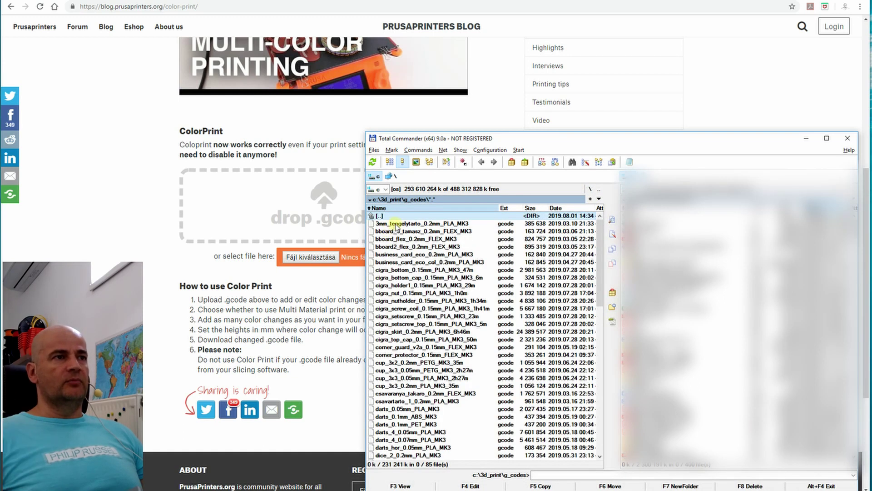
click(553, 208)
drag(396, 223, 318, 209)
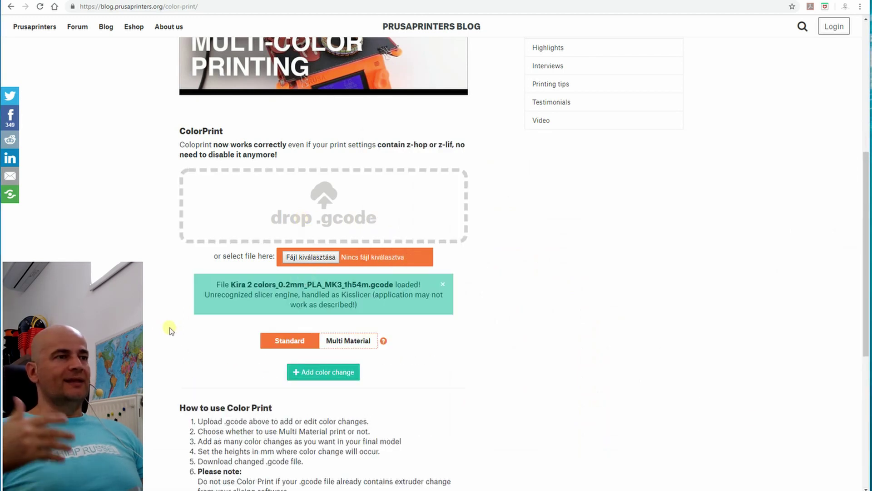
- Add color changes at heights of 3.2, 3.4 and 3.6 mm and download the modified G-code
scroll(202, 344, down, 1)
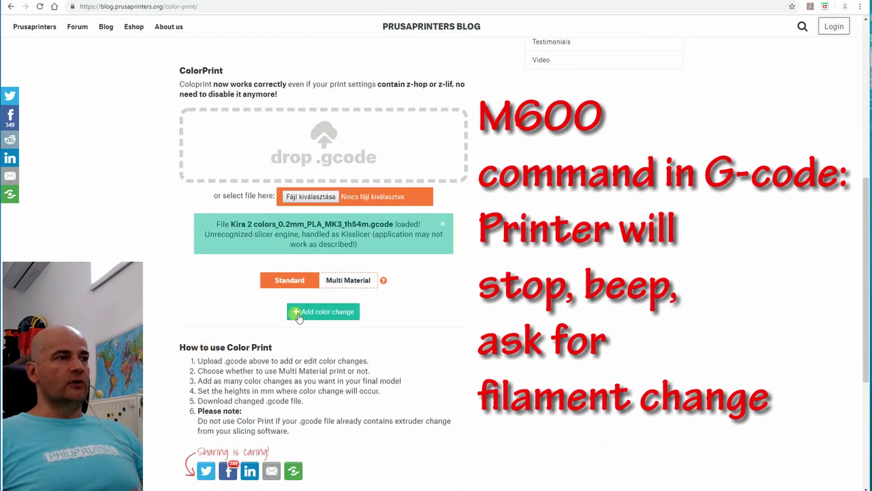
click(323, 311)
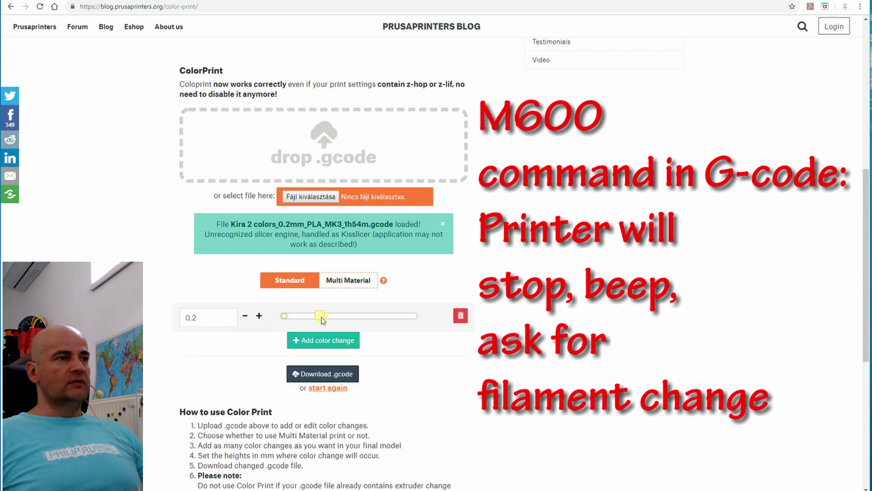
drag(284, 318, 379, 319)
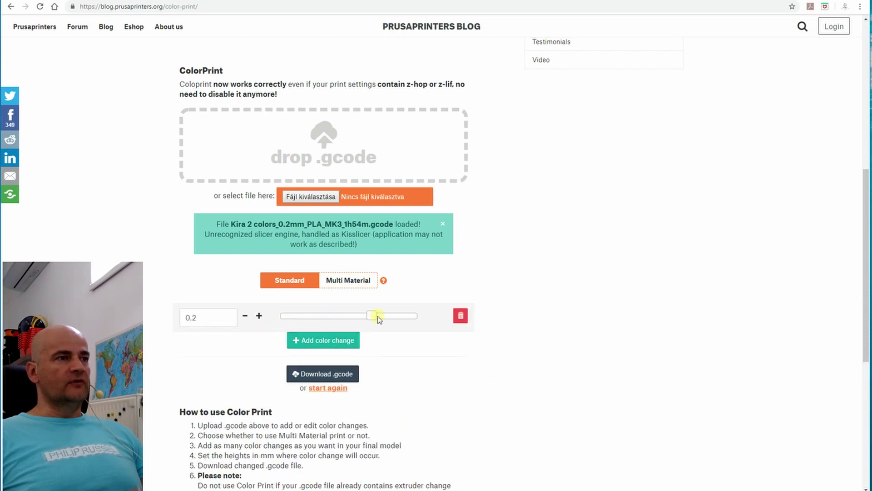
click(319, 340)
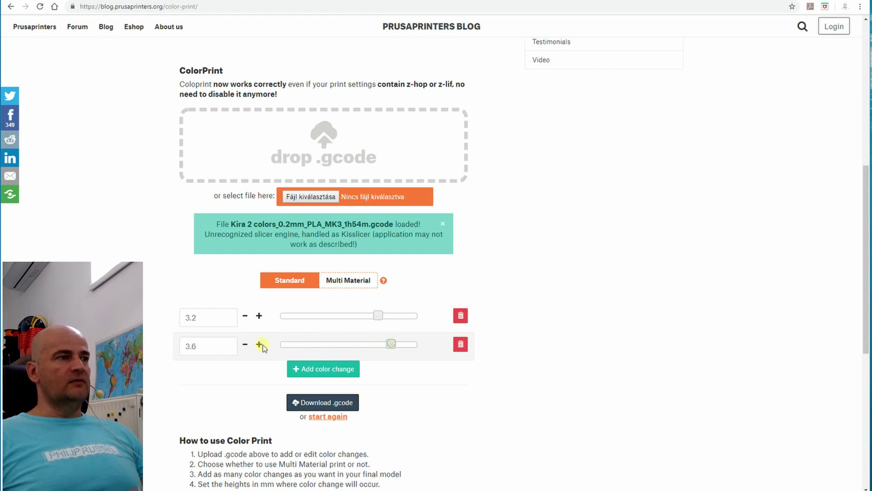
click(326, 370)
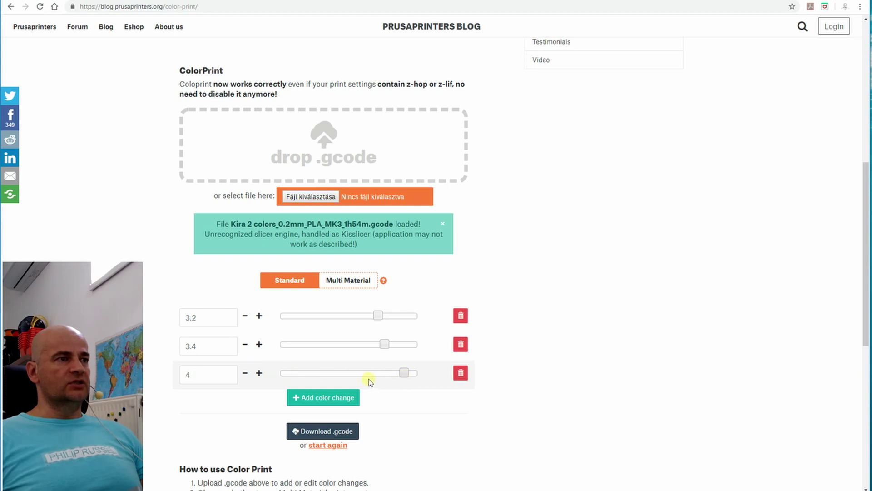
click(246, 373)
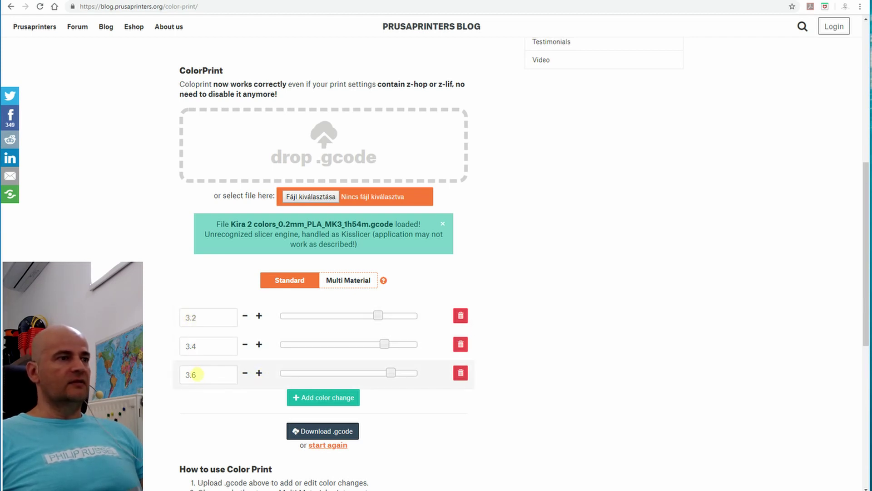
click(323, 433)
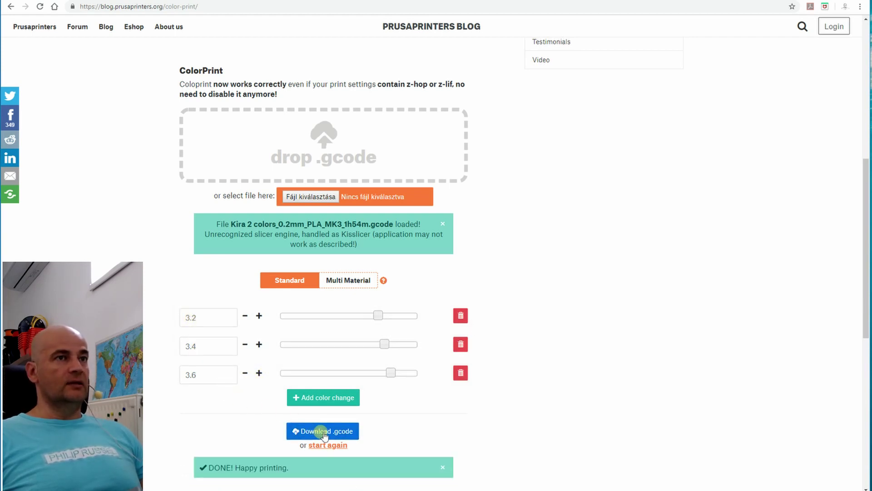